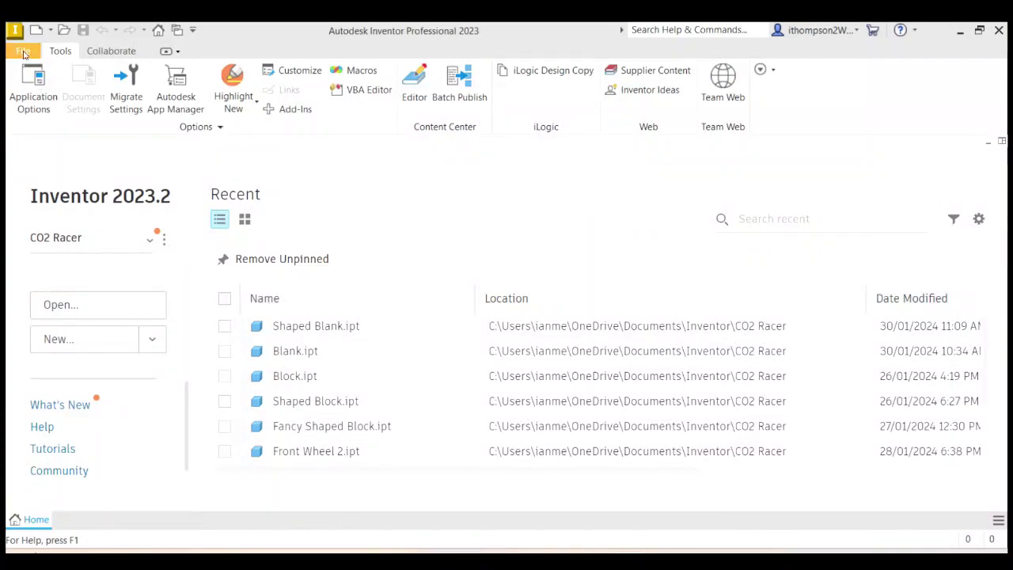
Create a new part file from the metric Standard (mm).ipt template
left_click(23, 51)
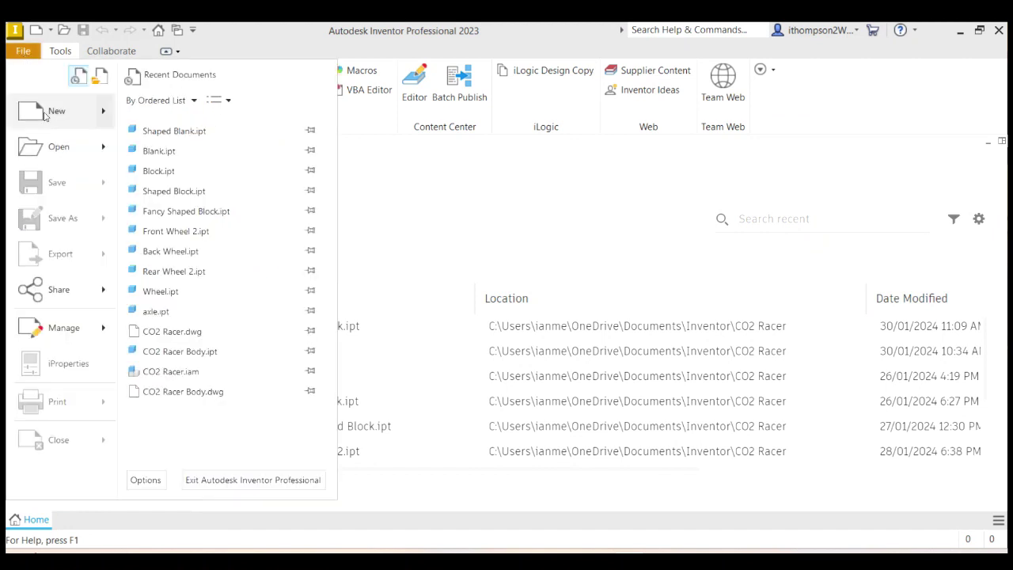
mouse_move(102, 113)
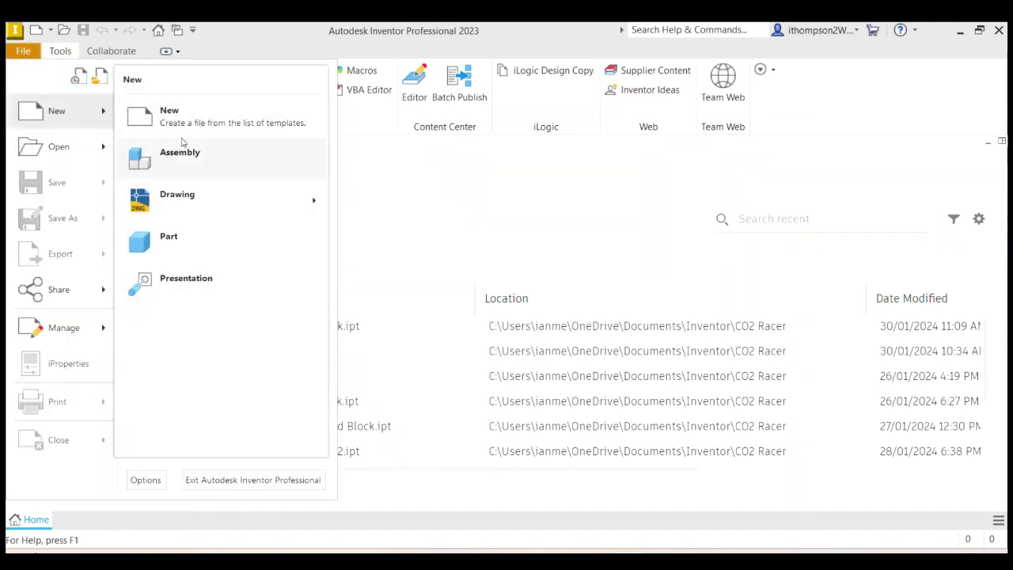
left_click(35, 113)
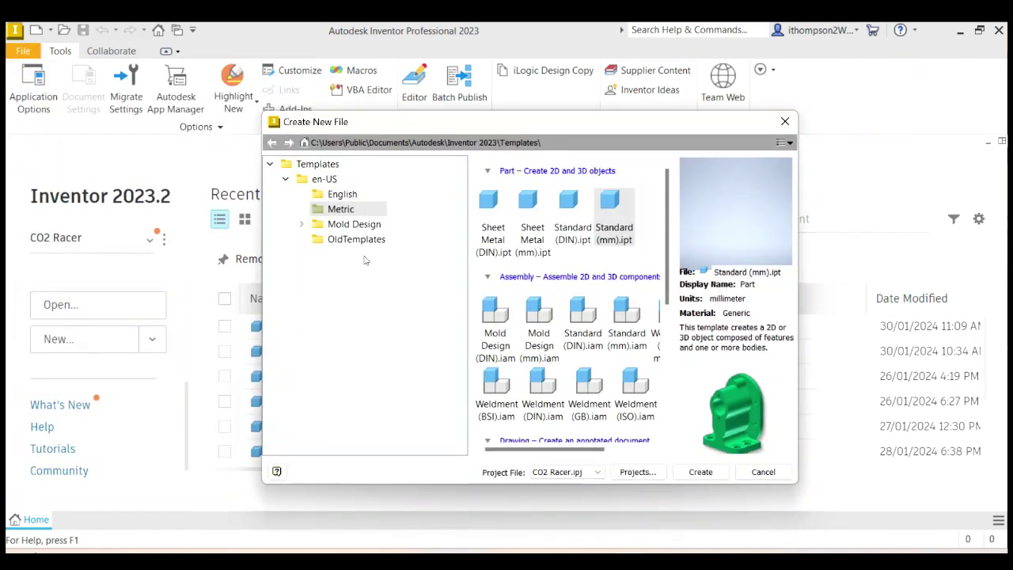
left_click(285, 179)
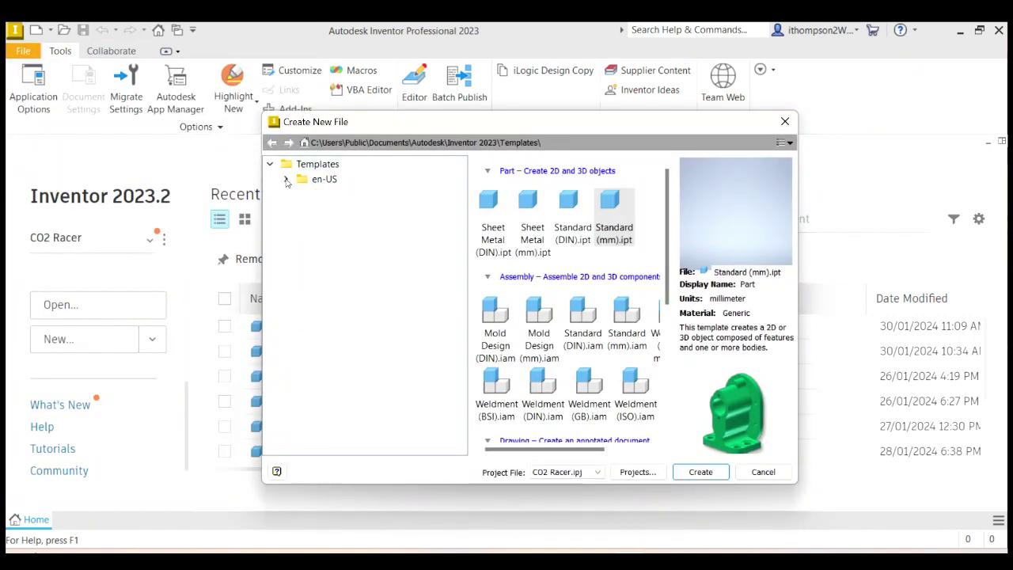
left_click(285, 179)
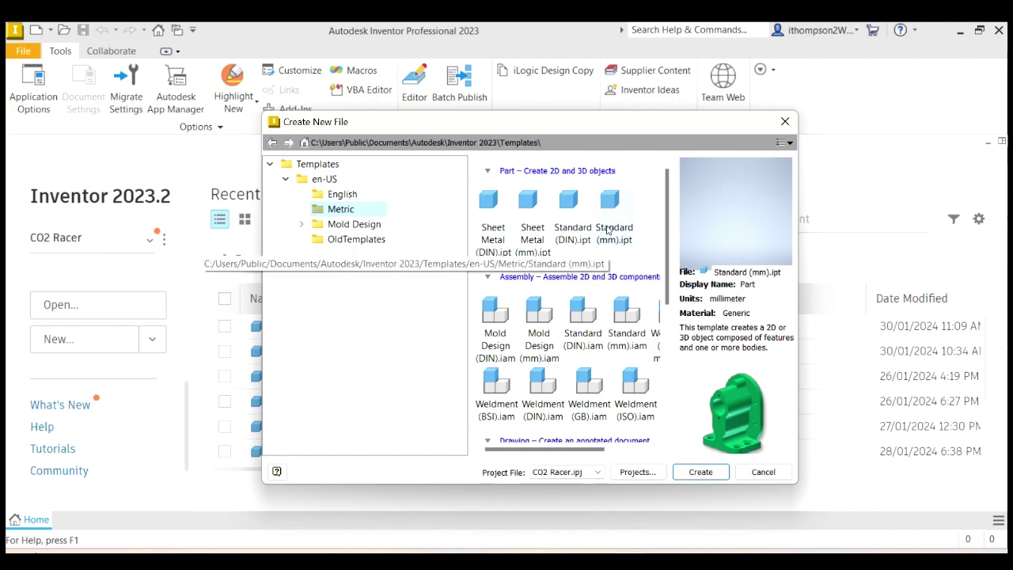
double_click(609, 202)
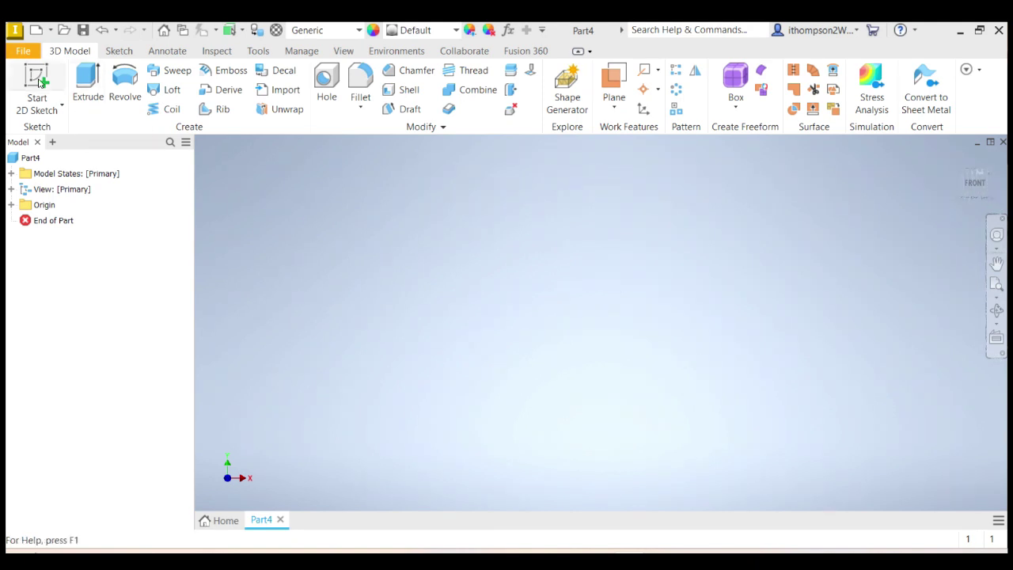
Start a sketch on the YZ plane and draw a circle about 29.7 mm in diameter centred on the origin
left_click(38, 82)
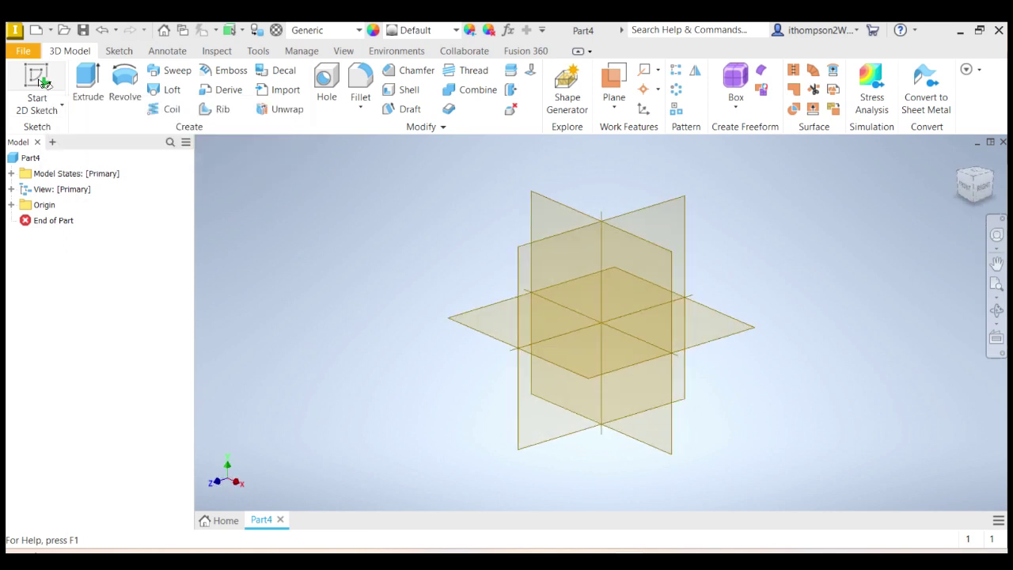
left_click(523, 263)
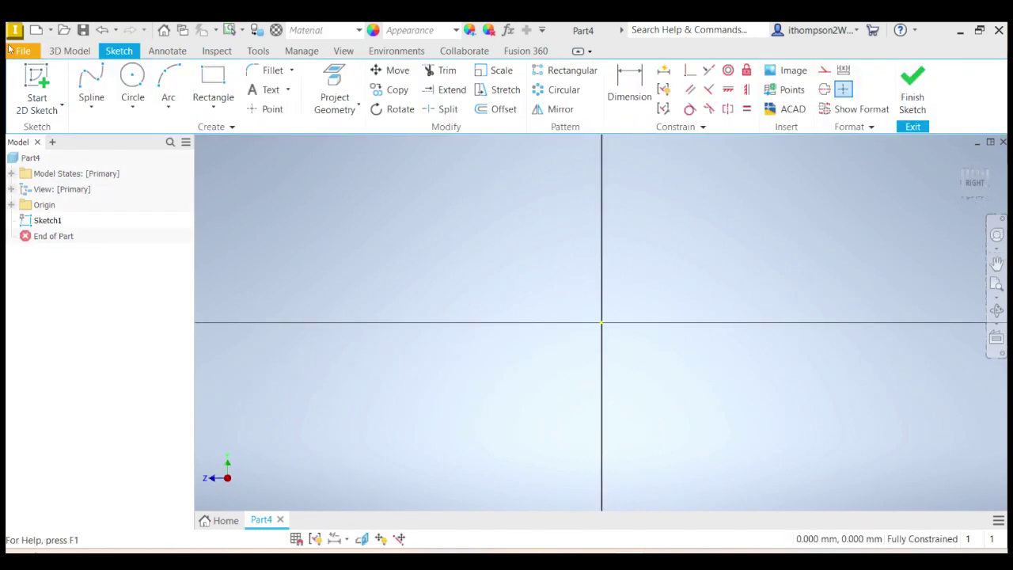
left_click(136, 77)
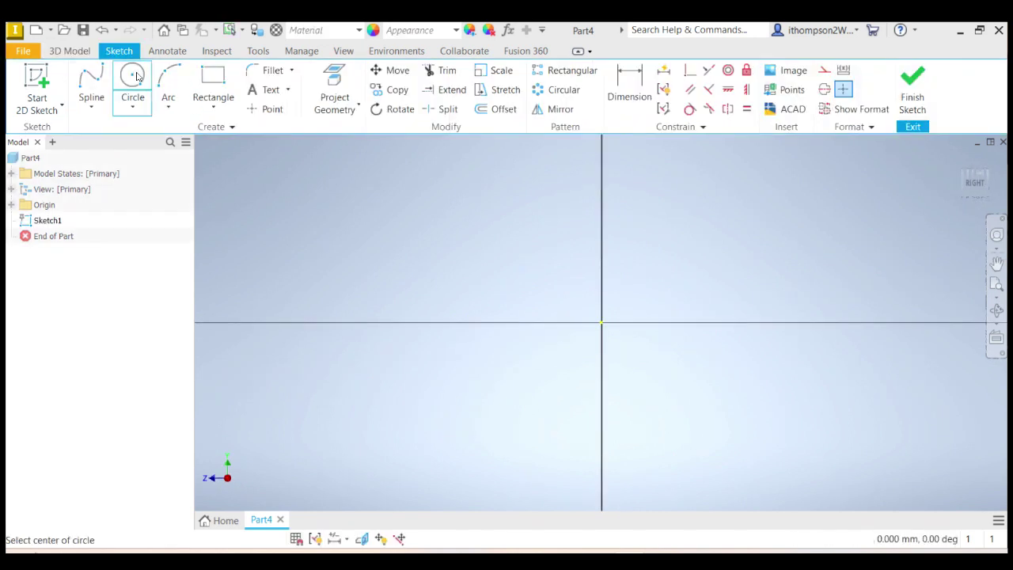
left_click(601, 323)
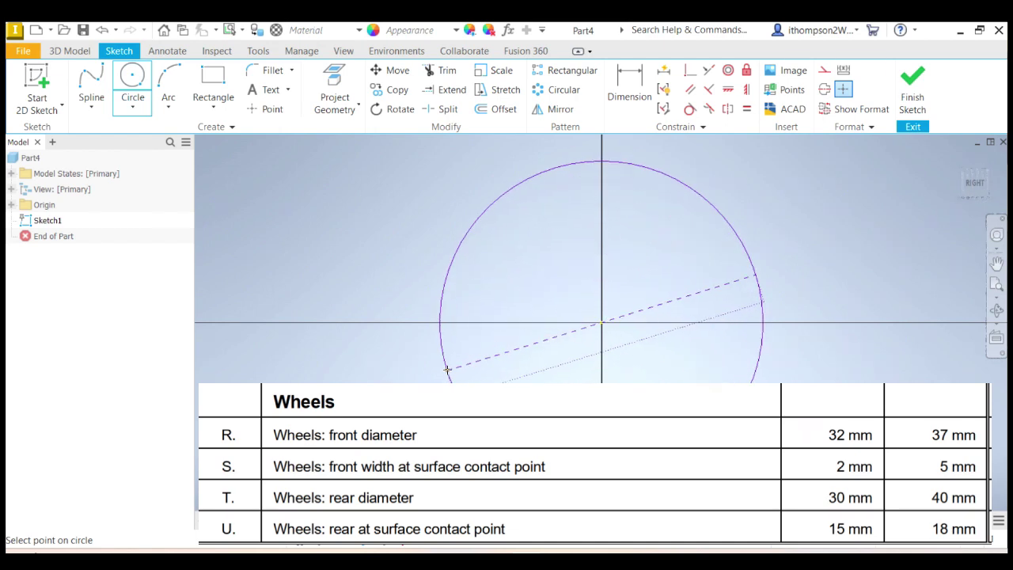
left_click(447, 370)
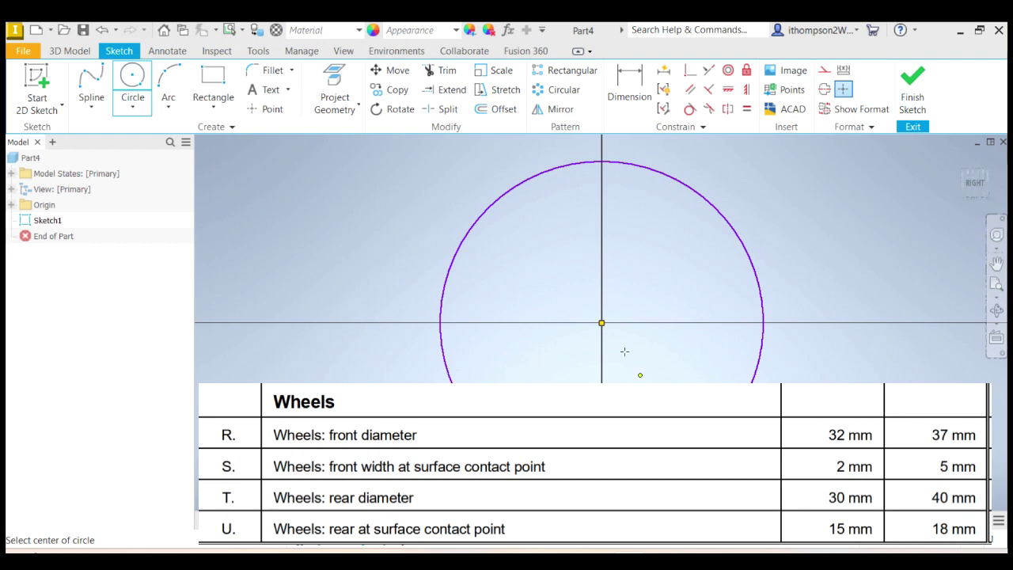
Dimension the circle's diameter to 35 mm and finish the sketch
left_click(630, 87)
left_click(719, 209)
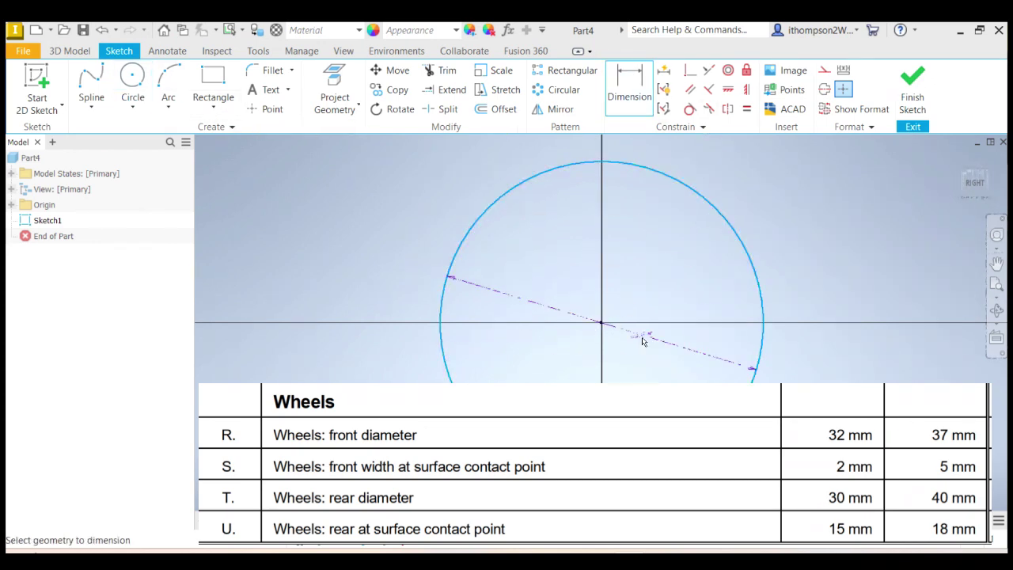
left_click(651, 308)
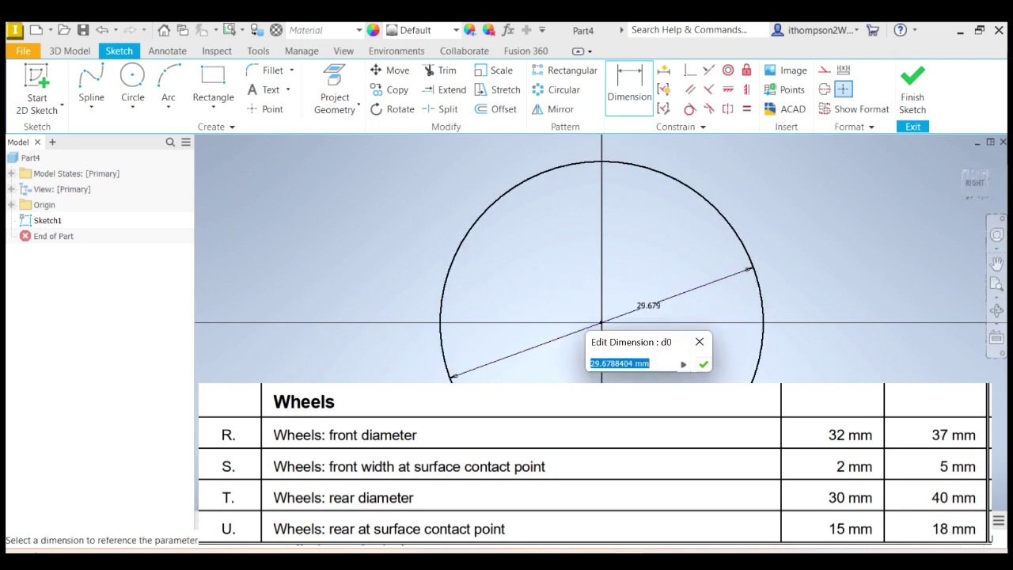
type("35")
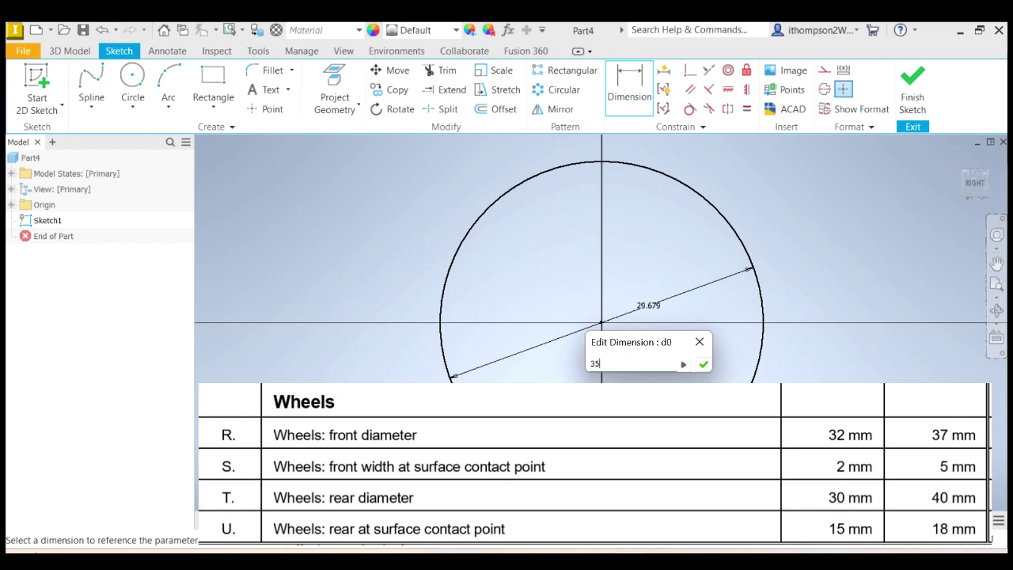
key("Return")
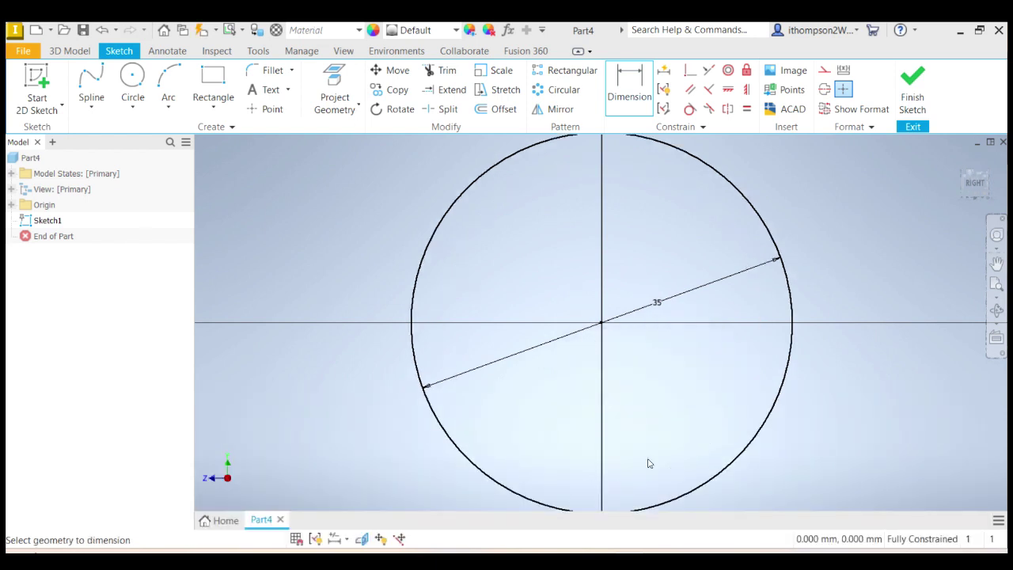
left_click(997, 284)
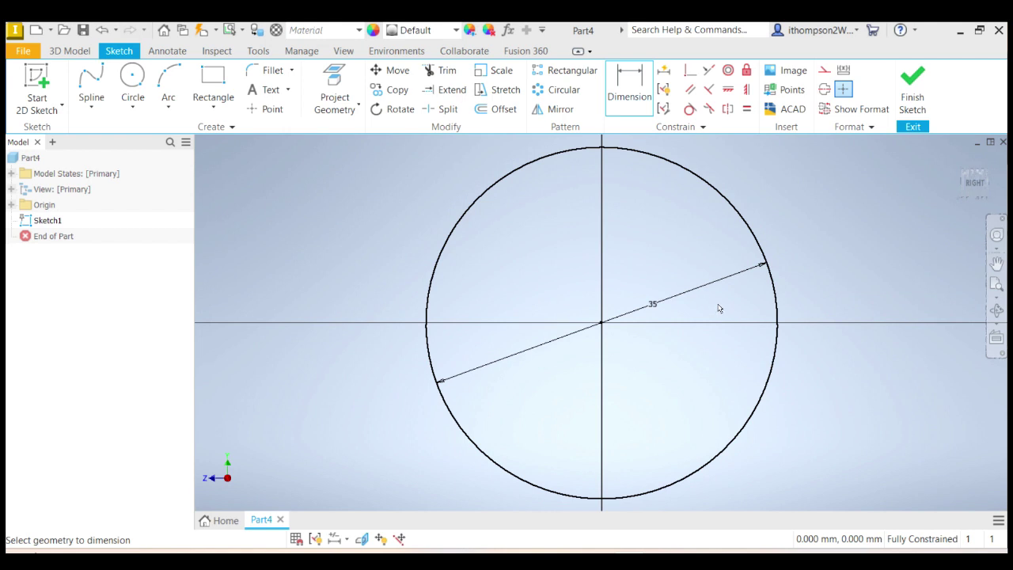
left_click(918, 83)
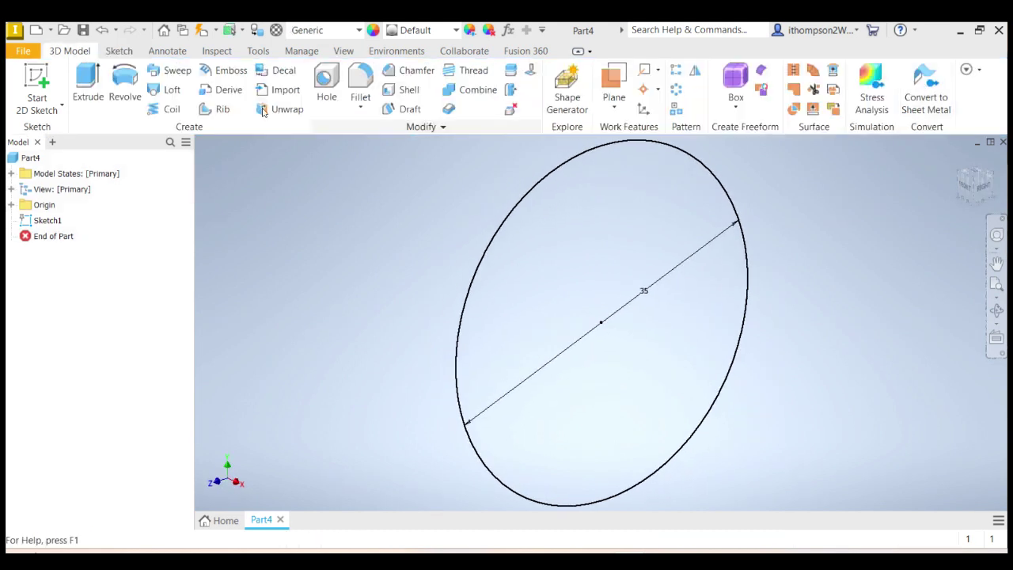
Extrude the circular profile 2 mm to form the wheel disc
left_click(82, 84)
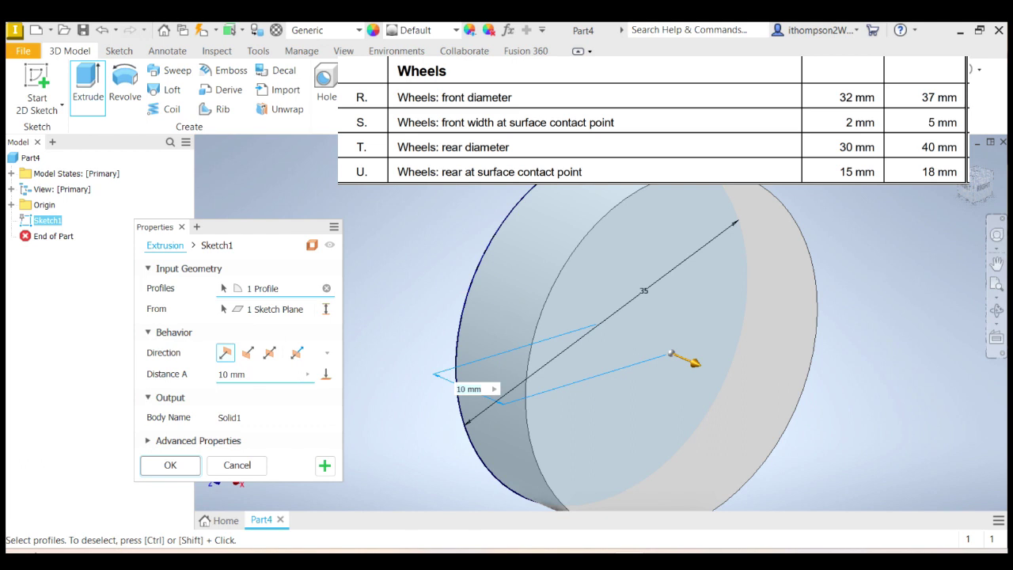
type("2")
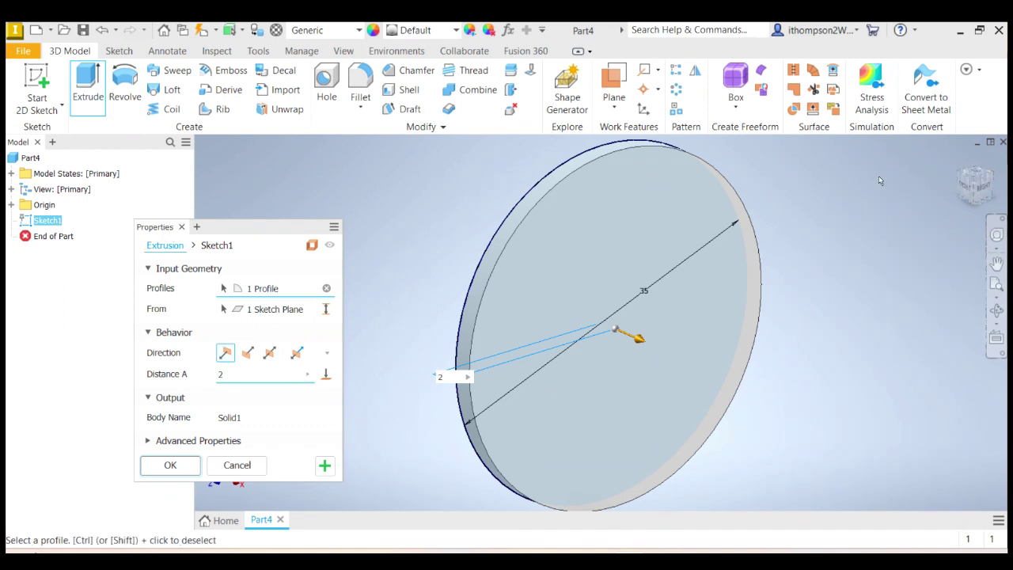
left_click(172, 465)
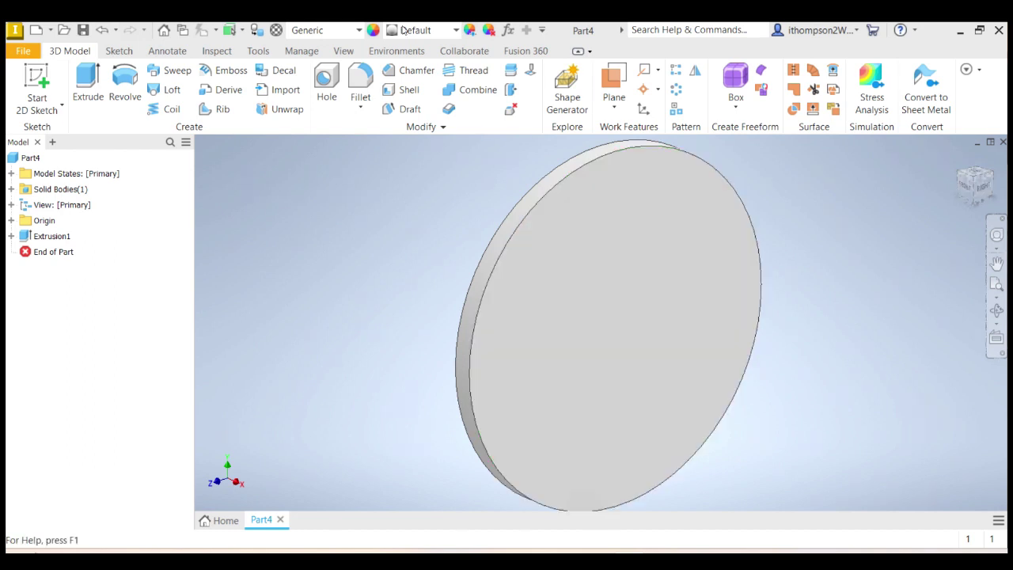
Start a sketch on the disc's front circular face and project the face's outer edge into it
left_click(36, 81)
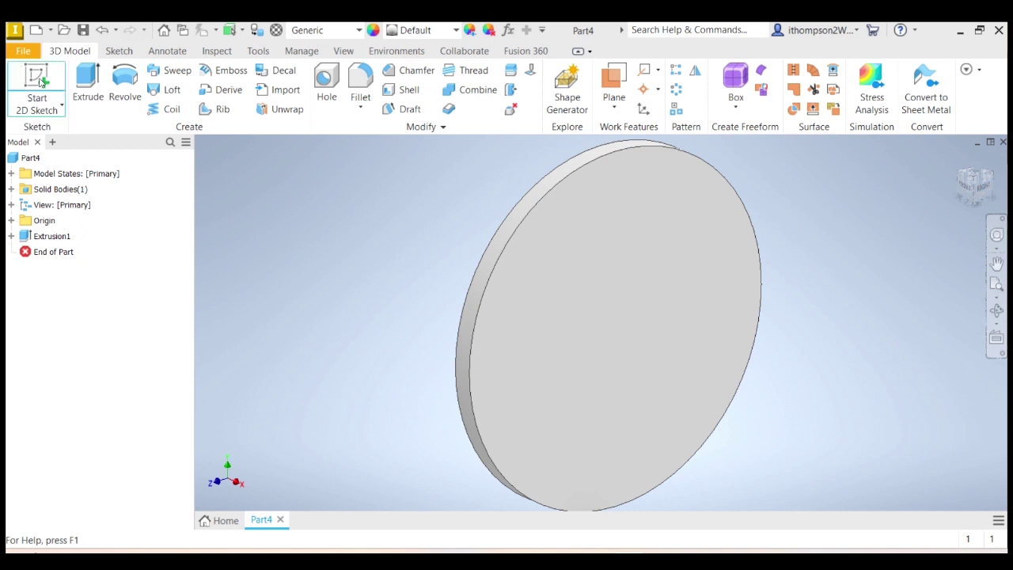
left_click(623, 354)
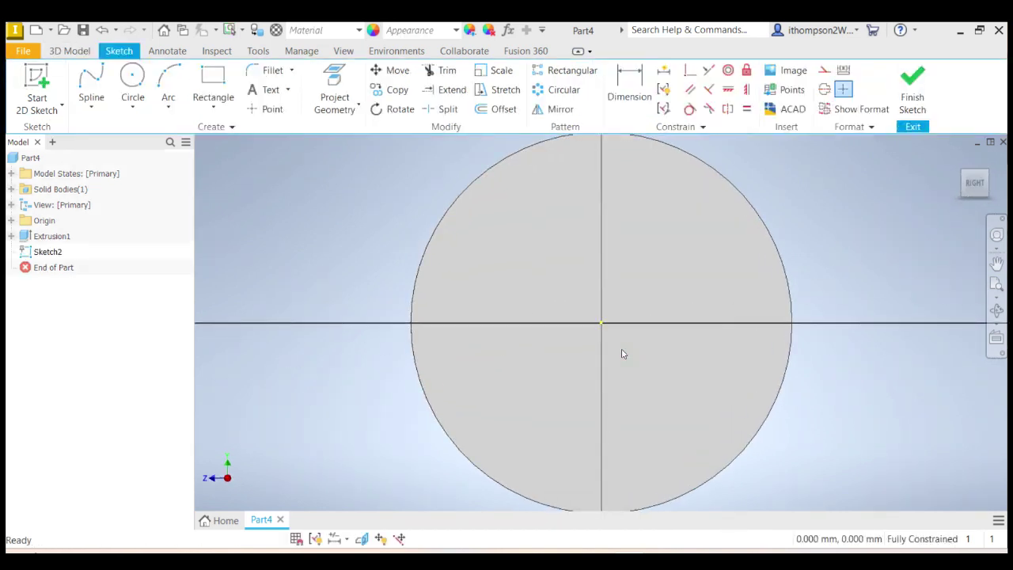
left_click(997, 287)
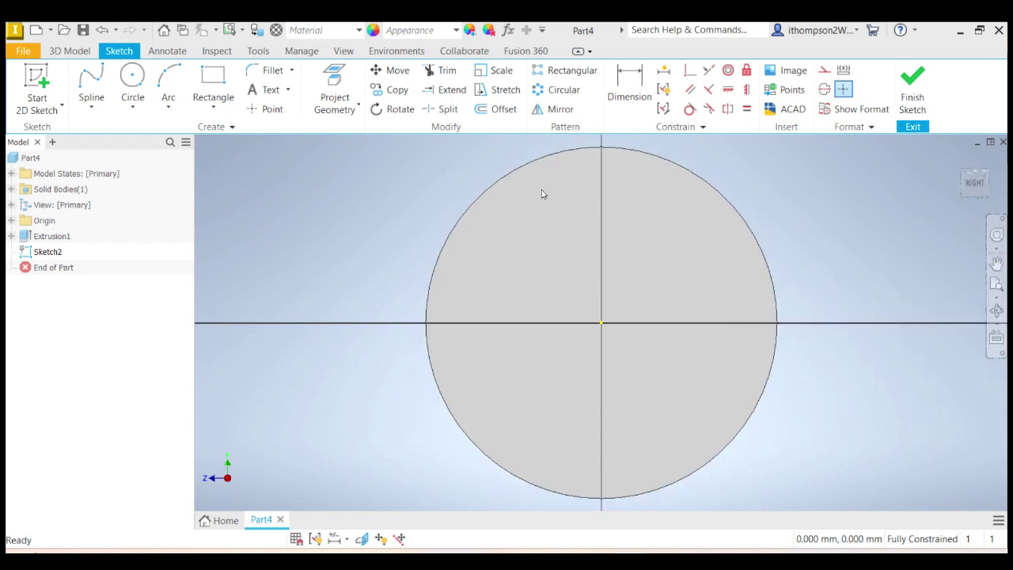
left_click(343, 89)
left_click(580, 298)
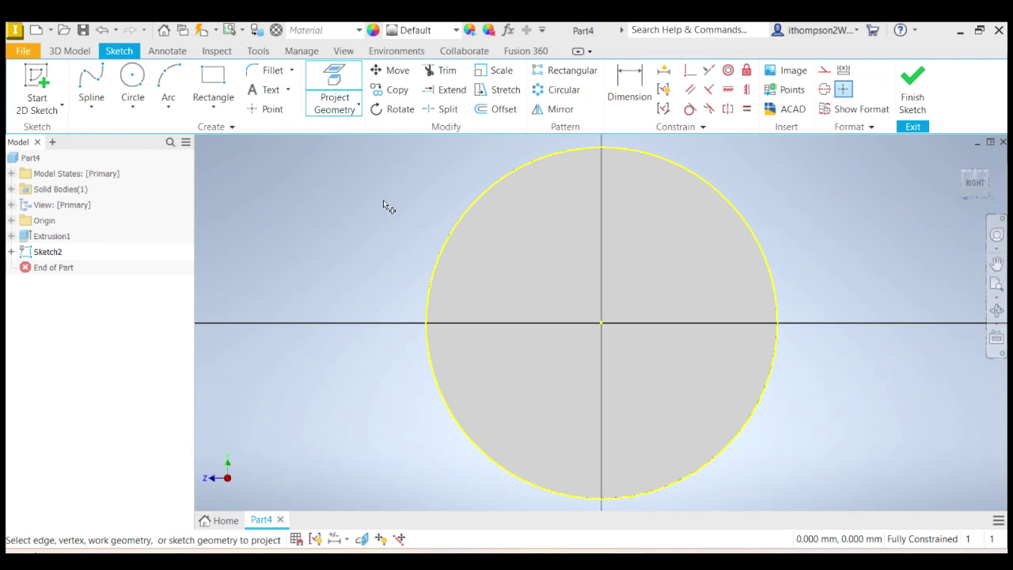
key("Escape")
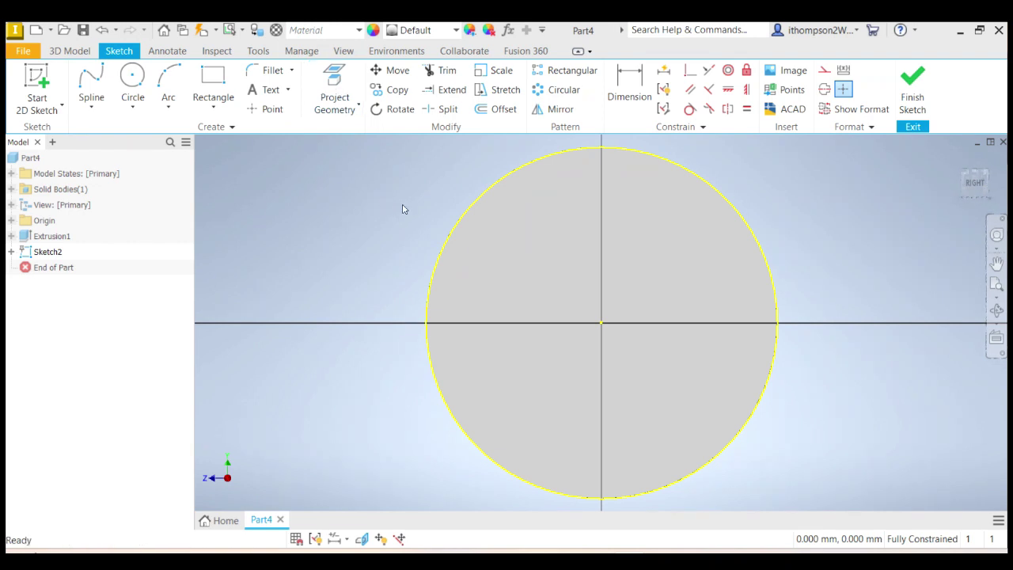
Draw a concentric circle centred on the origin, about 1.5 mm inside the disc's projected edge
left_click(132, 84)
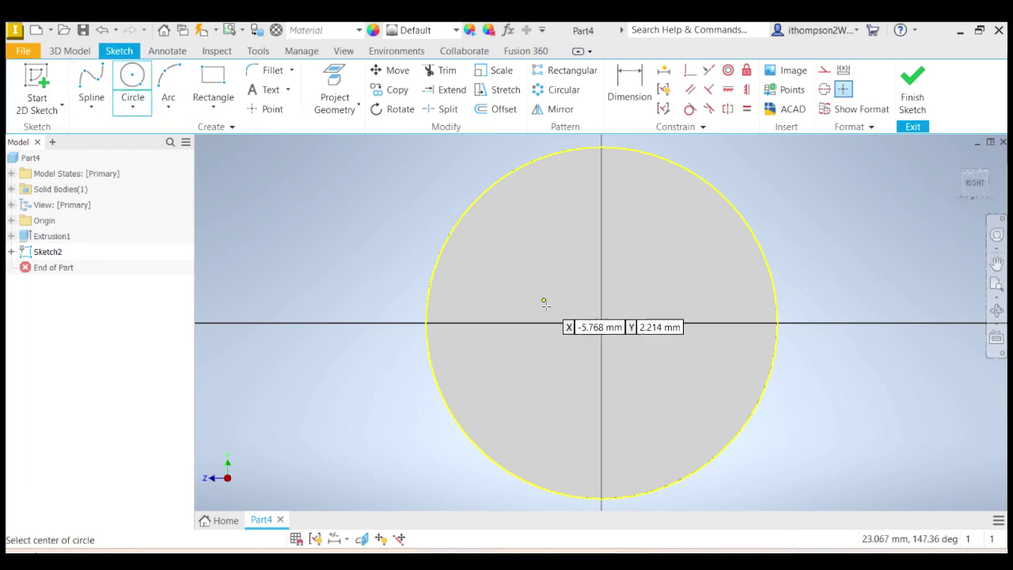
left_click(602, 323)
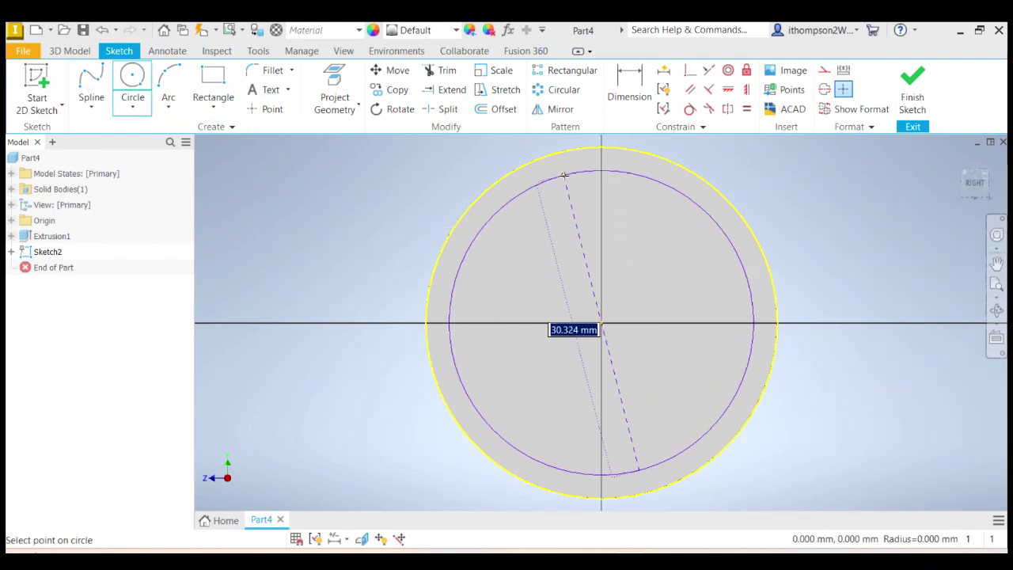
left_click(562, 167)
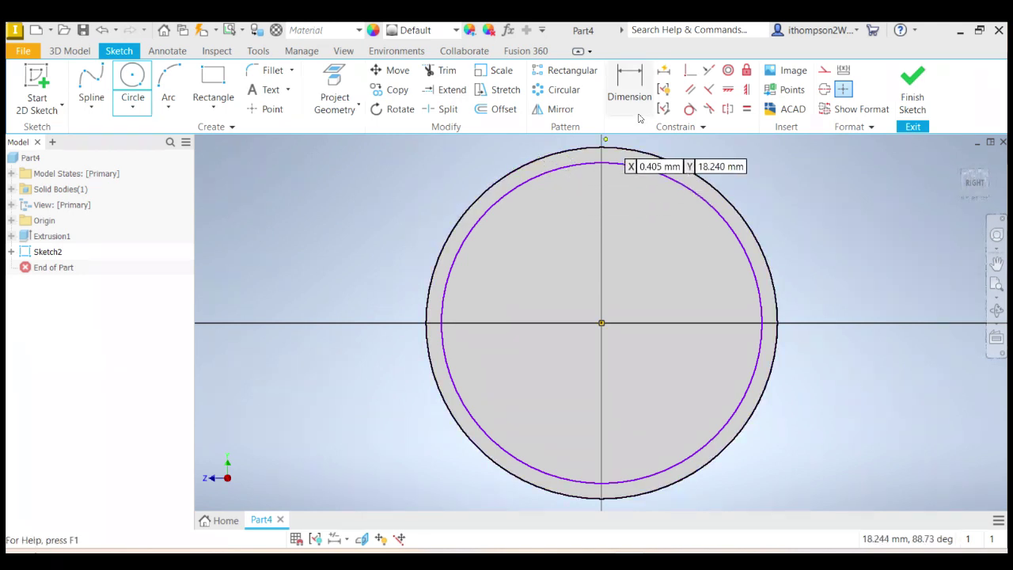
Dimension the gap between the projected outer edge and the inner circle to 2 mm and finish the sketch
left_click(633, 84)
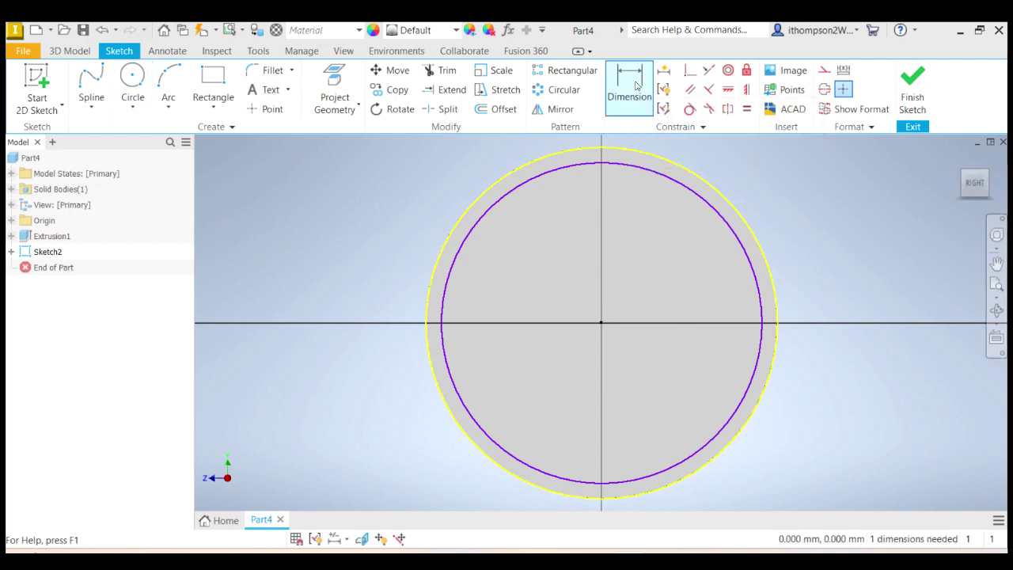
left_click(611, 151)
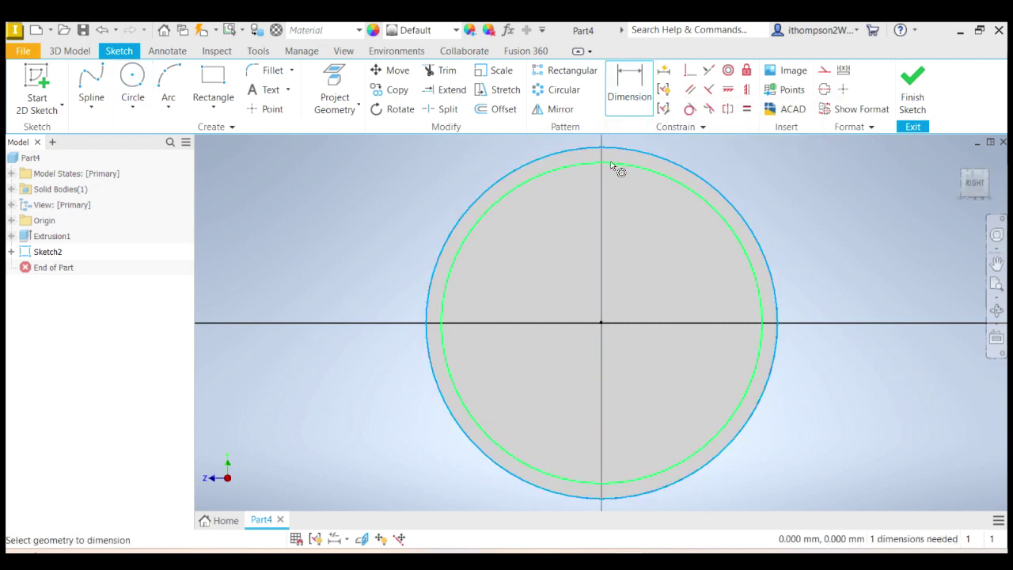
left_click(614, 164)
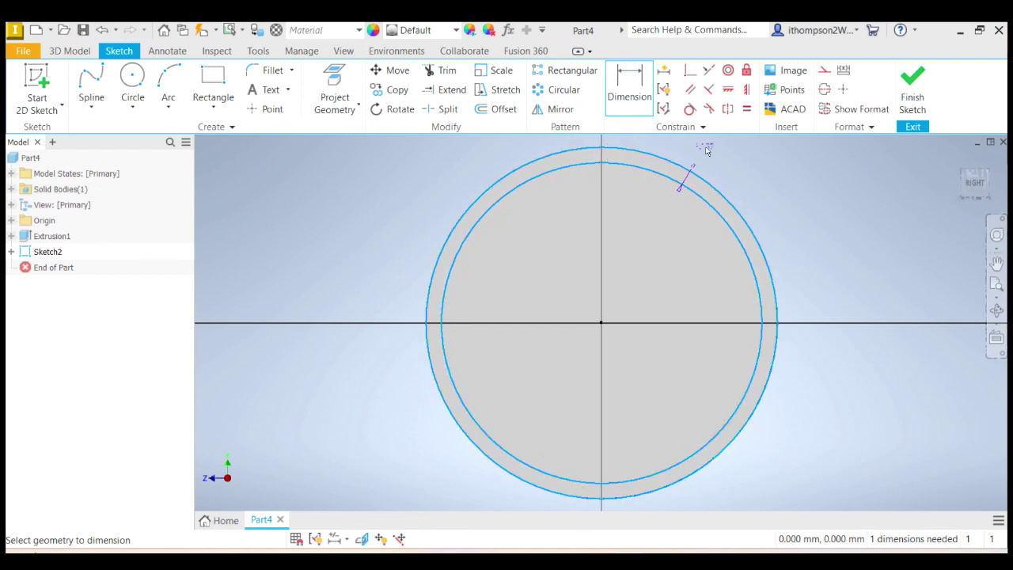
left_click(734, 168)
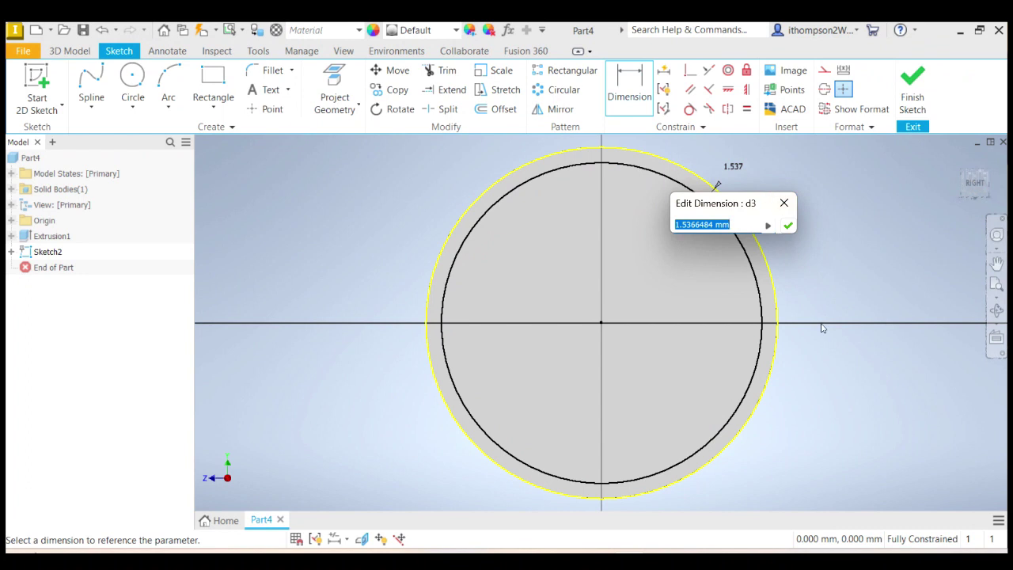
type("2")
key("Return")
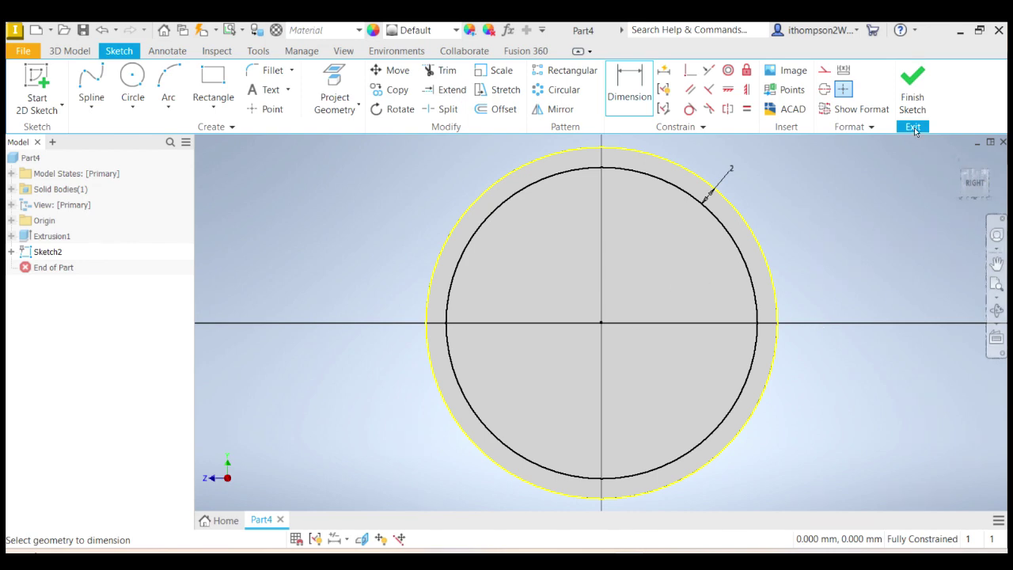
left_click(925, 75)
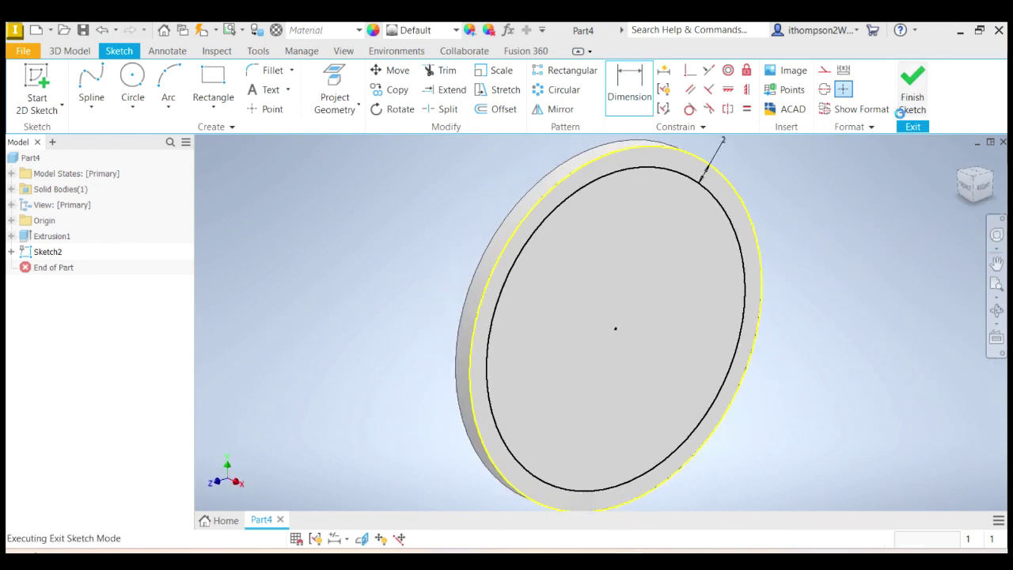
left_click(629, 277)
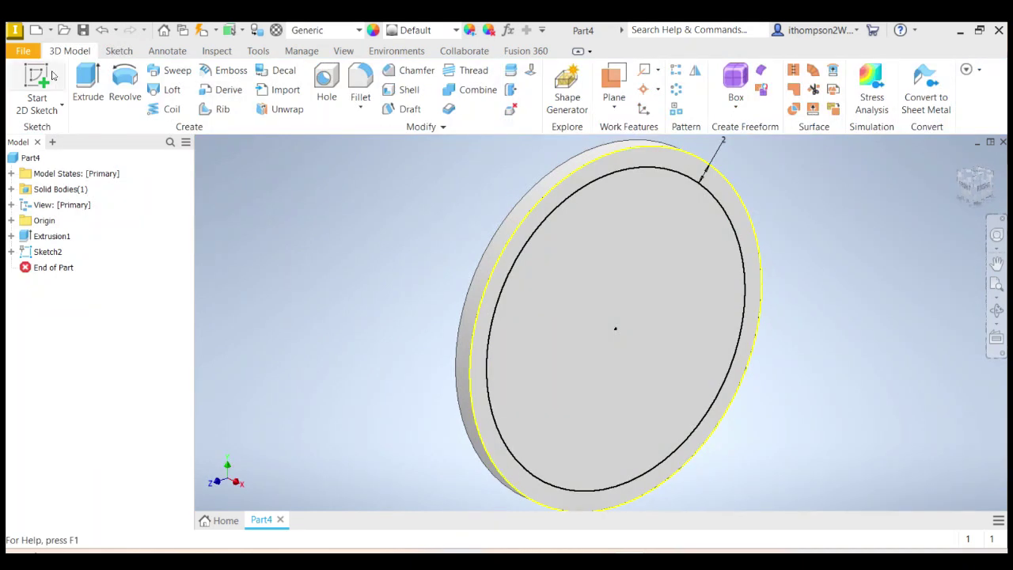
Extrude the outer ring between the projected edge and the inner circle 1 mm outward to form the raised rim
left_click(90, 84)
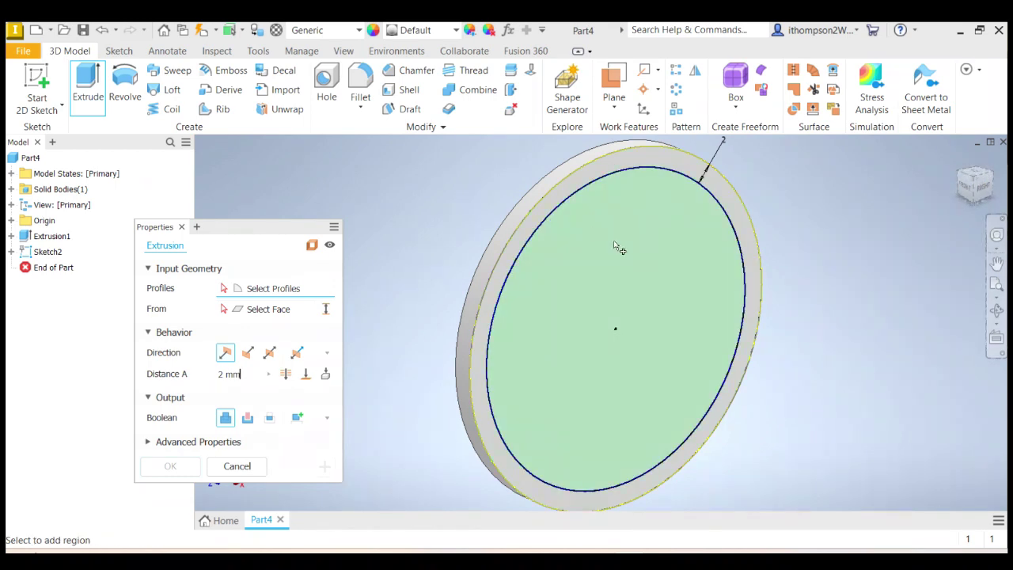
left_click(634, 163)
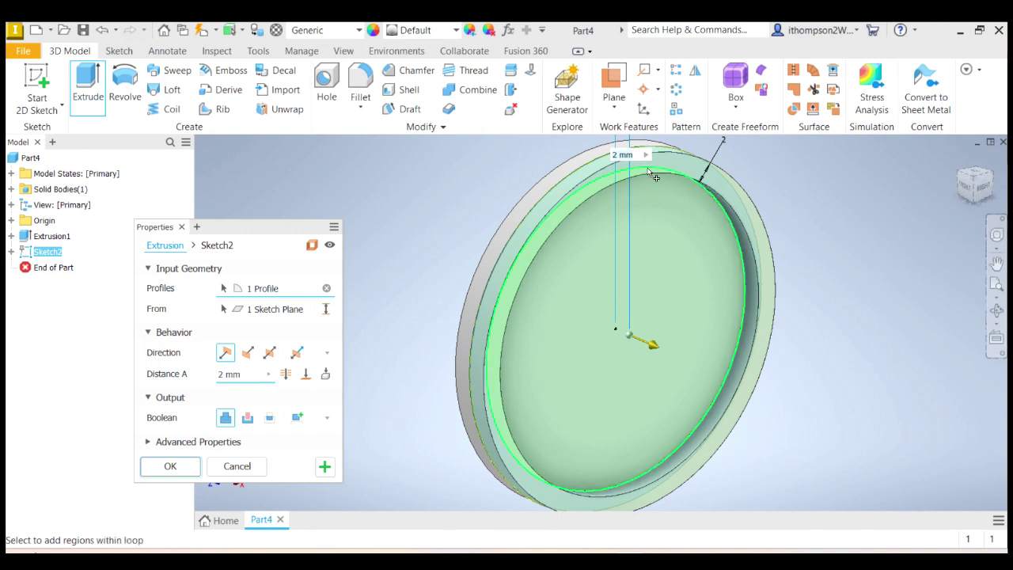
left_click(247, 375)
type("1")
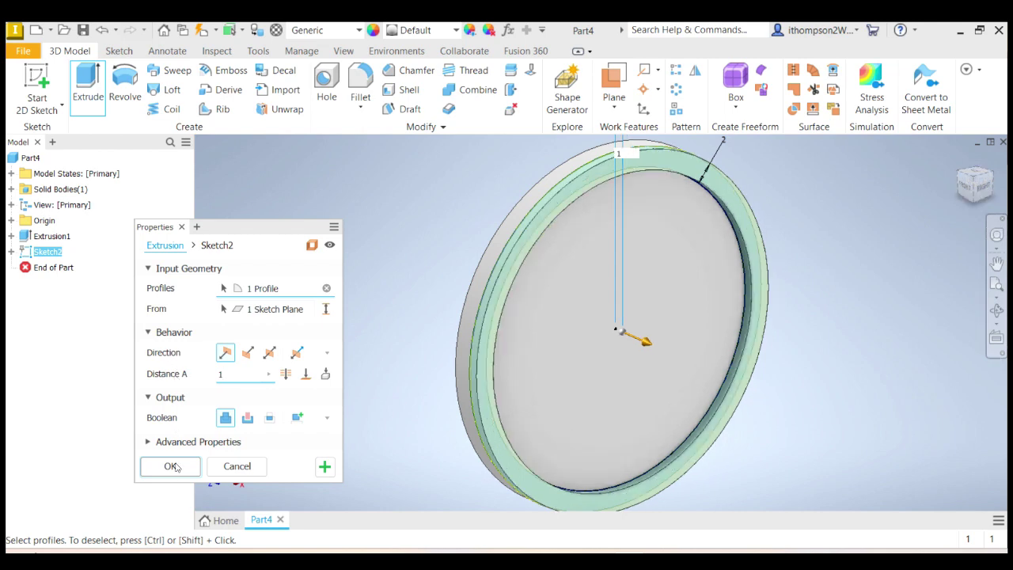
left_click(172, 466)
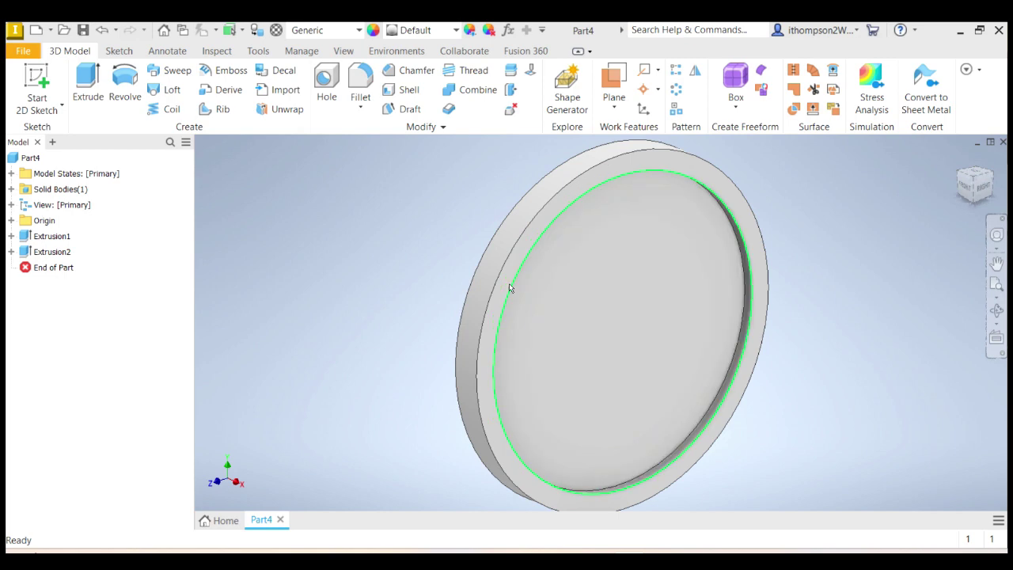
Rename the disc extrusion as Disk and the ring extrusion as Rim
left_click(51, 238)
left_click(51, 237)
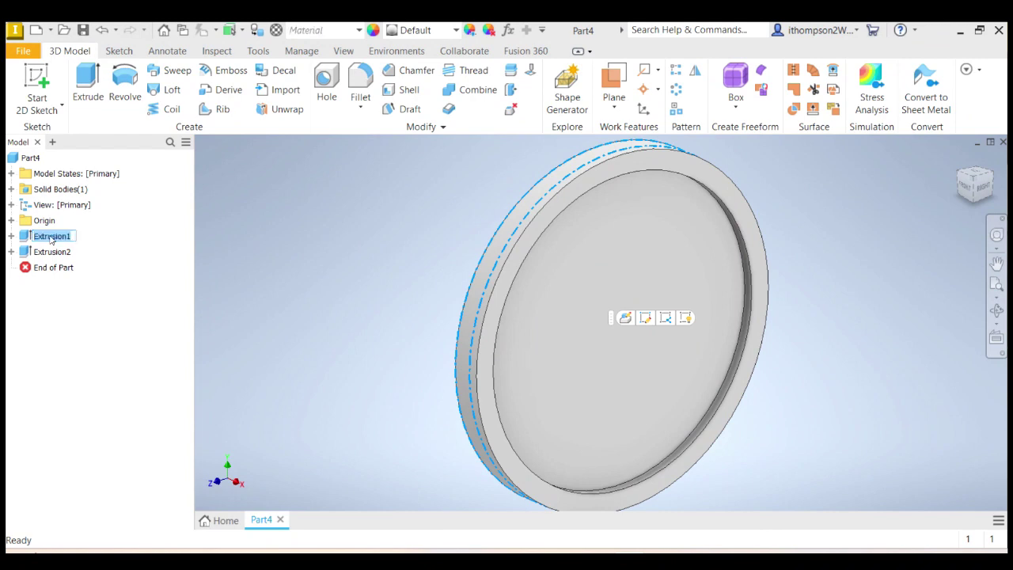
type("Disk")
key("Return")
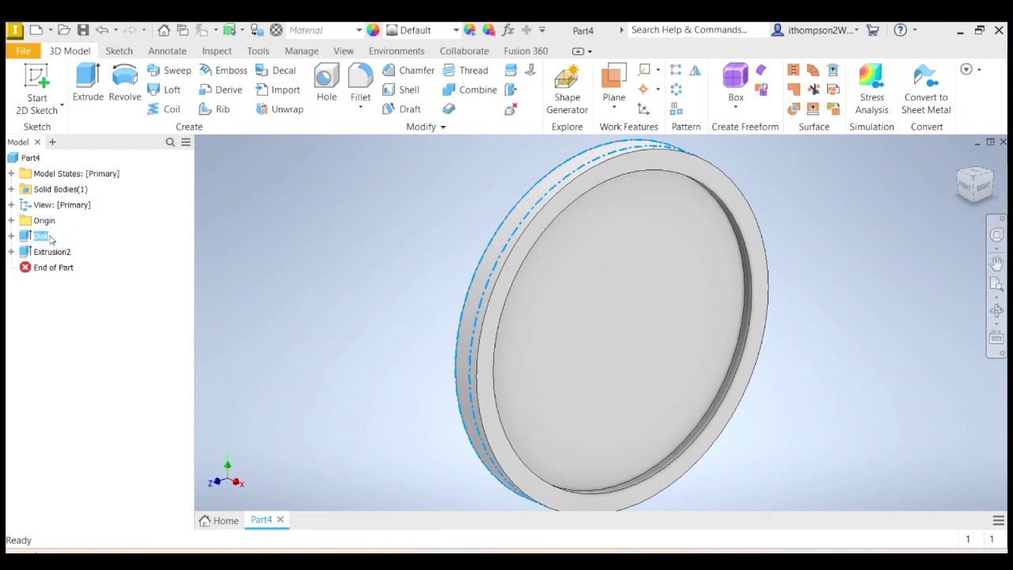
left_click(55, 253)
left_click(60, 254)
type("Rim")
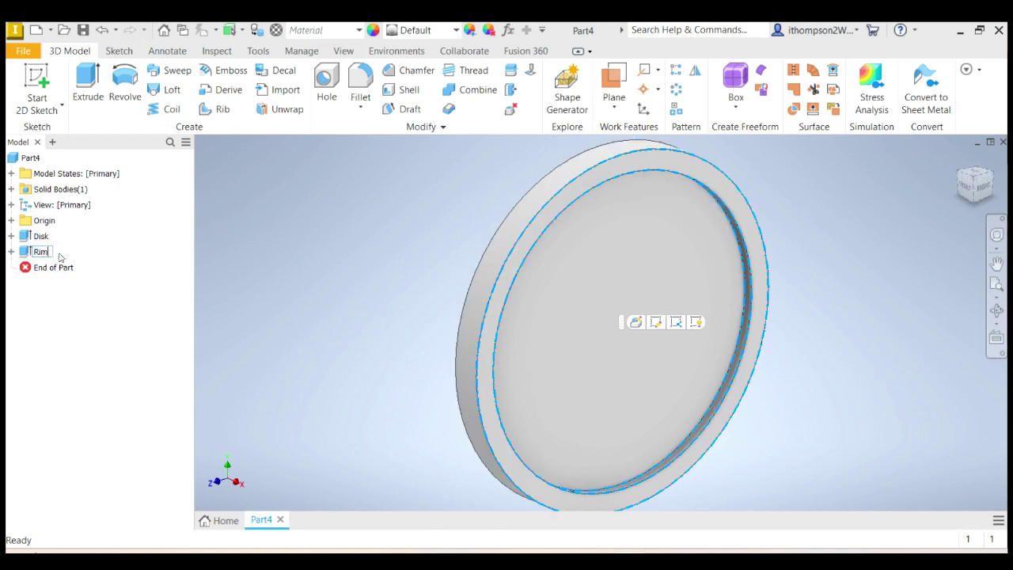
key("Return")
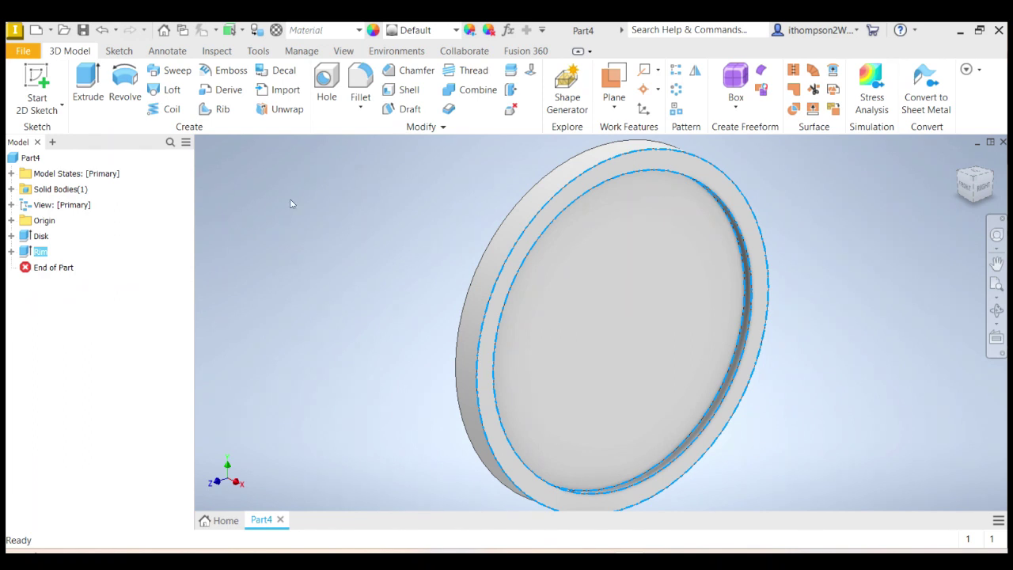
Sketch a 7 mm diameter circle centred on the origin on the recessed disc face and finish the sketch
left_click(37, 79)
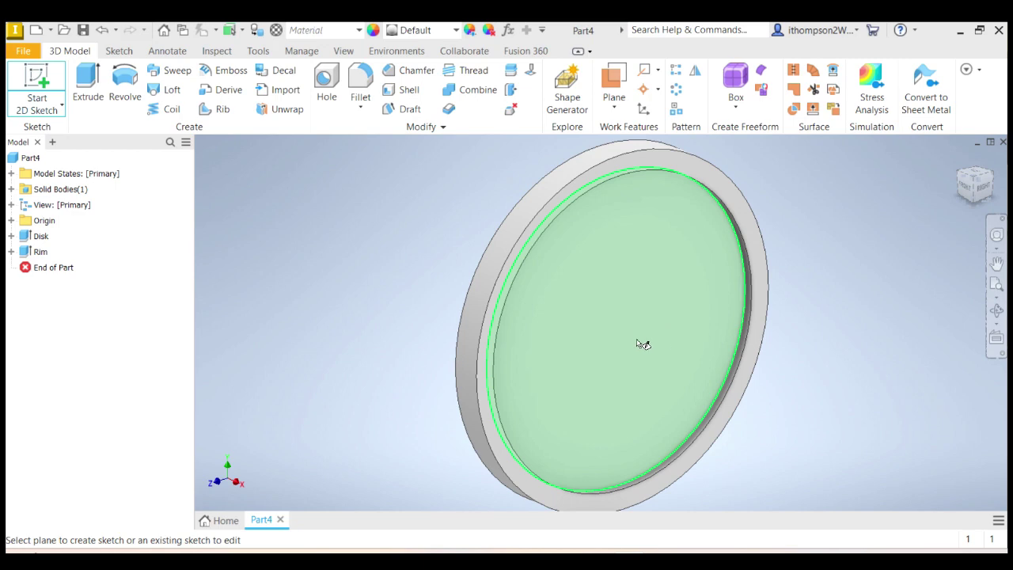
left_click(638, 341)
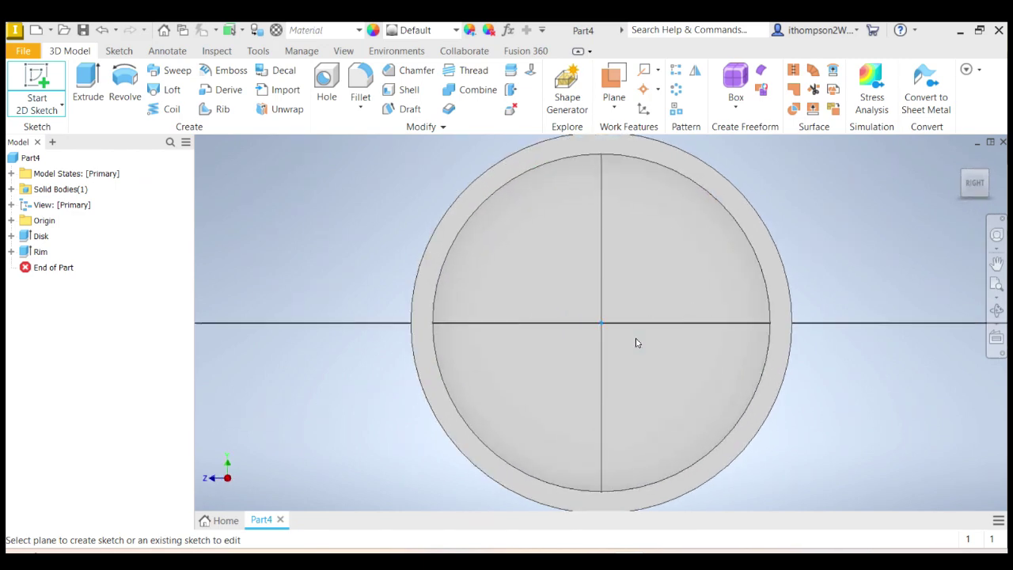
left_click(133, 87)
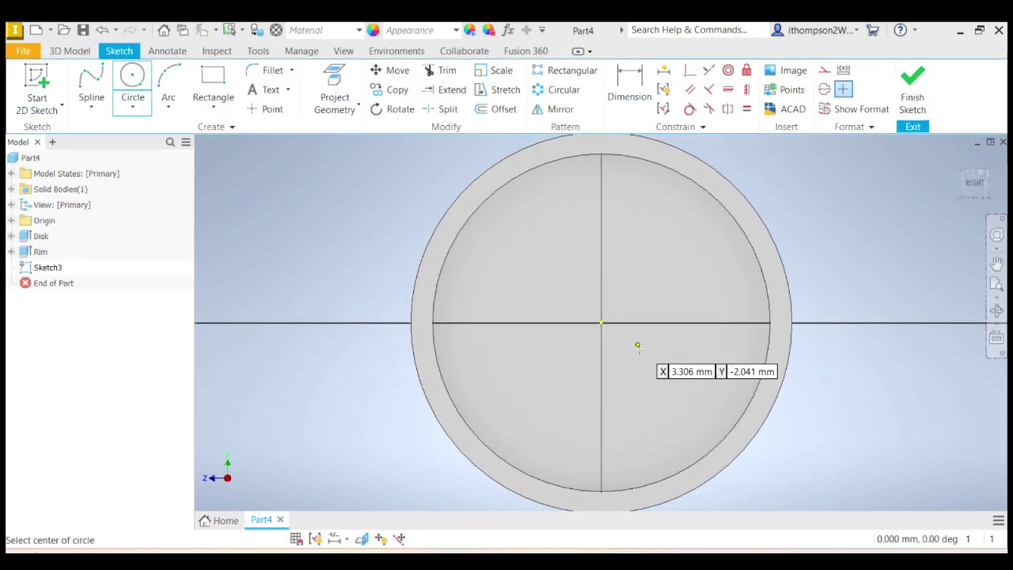
left_click(602, 323)
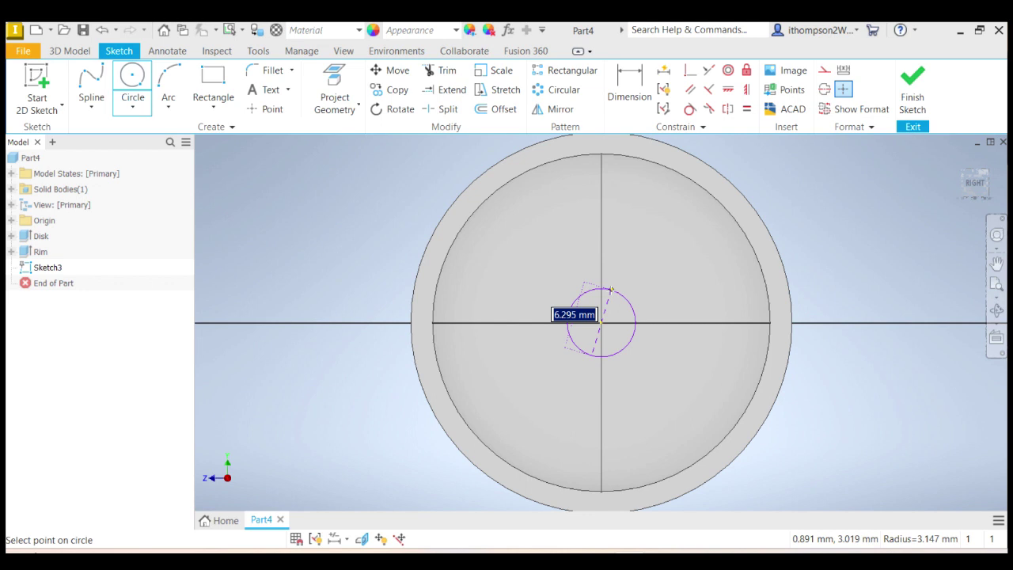
type("7")
key("Return")
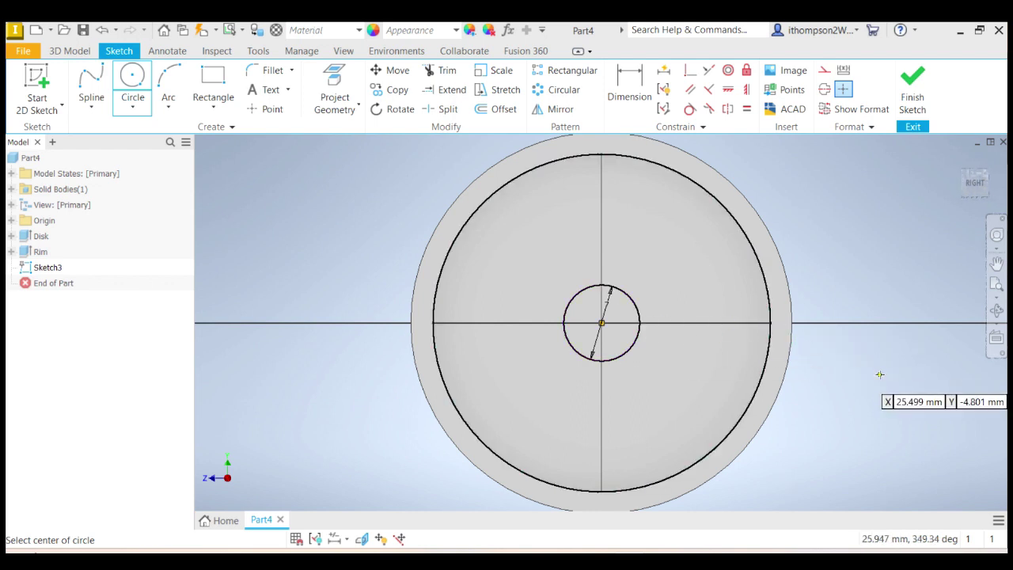
left_click(911, 91)
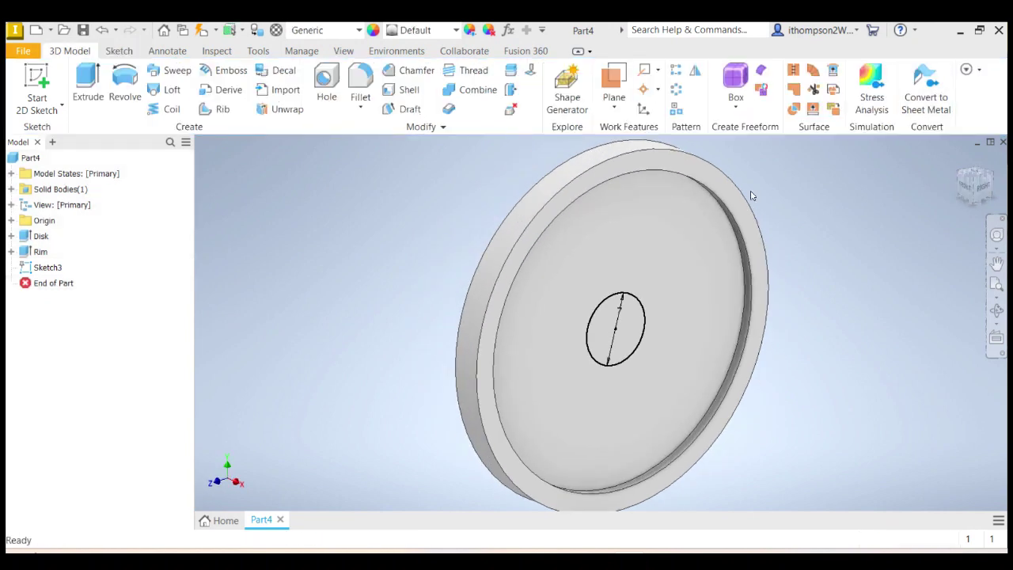
Extrude the 7 mm circle 5 mm outward from the disc face to form the hub
left_click(88, 83)
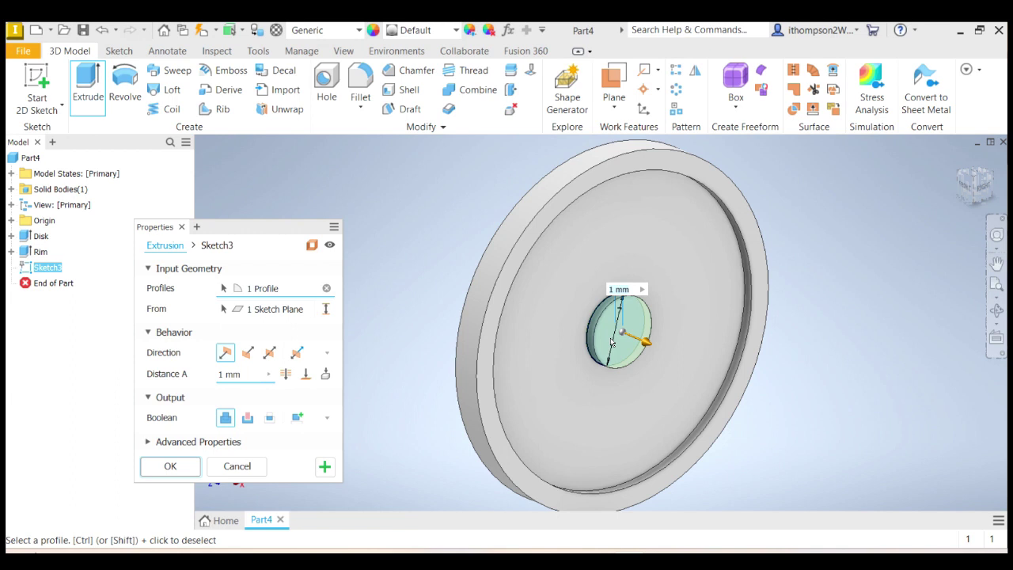
type("5")
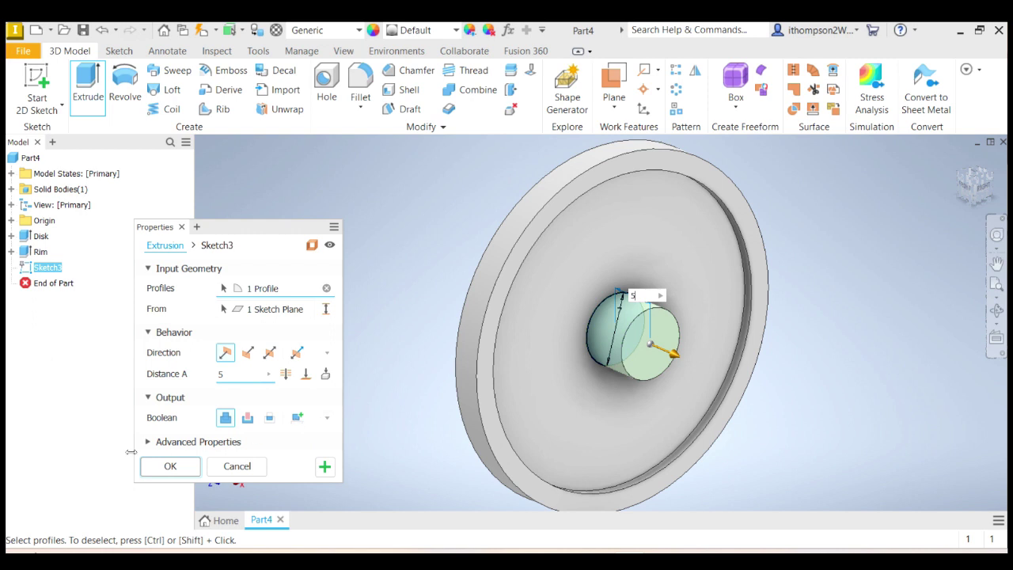
left_click(160, 470)
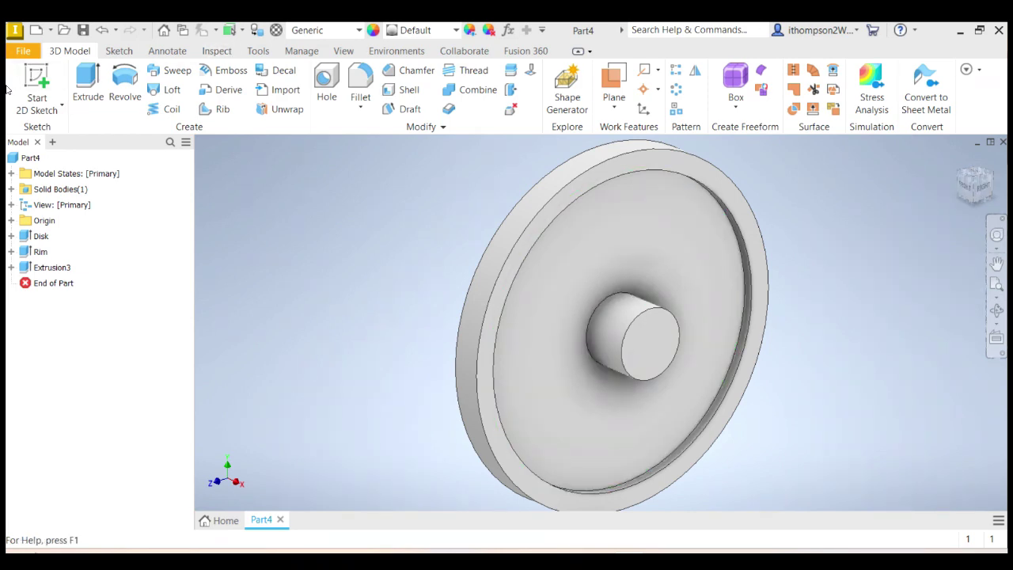
Sketch a 3.5 mm diameter circle centred on the origin on the hub's end face and finish the sketch
left_click(37, 80)
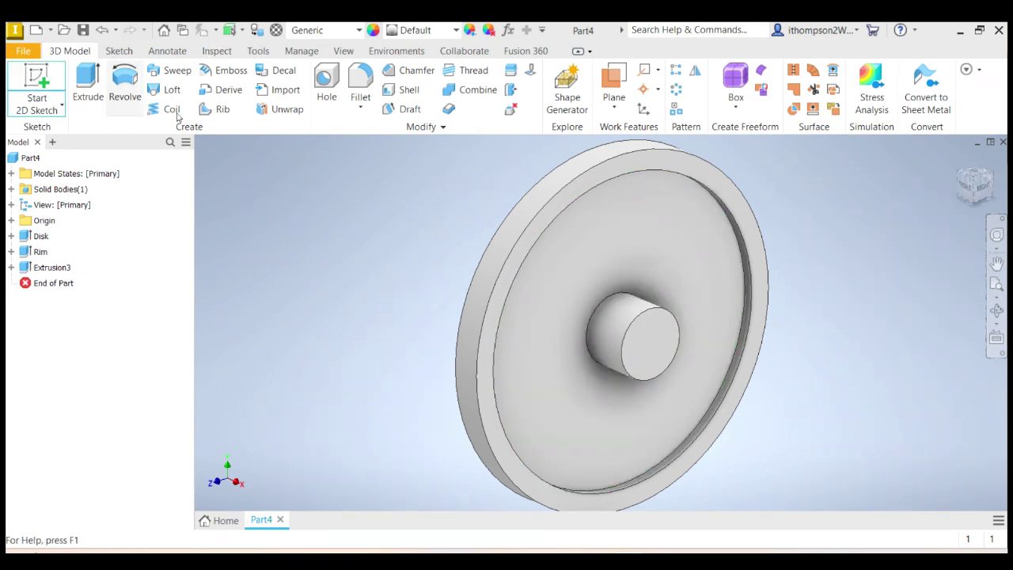
left_click(654, 345)
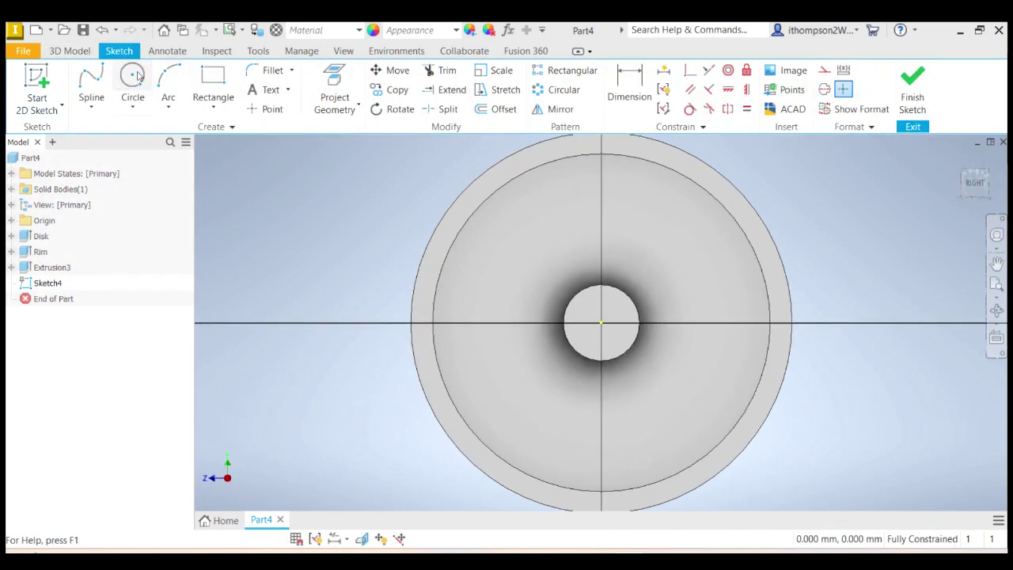
left_click(136, 75)
left_click(601, 323)
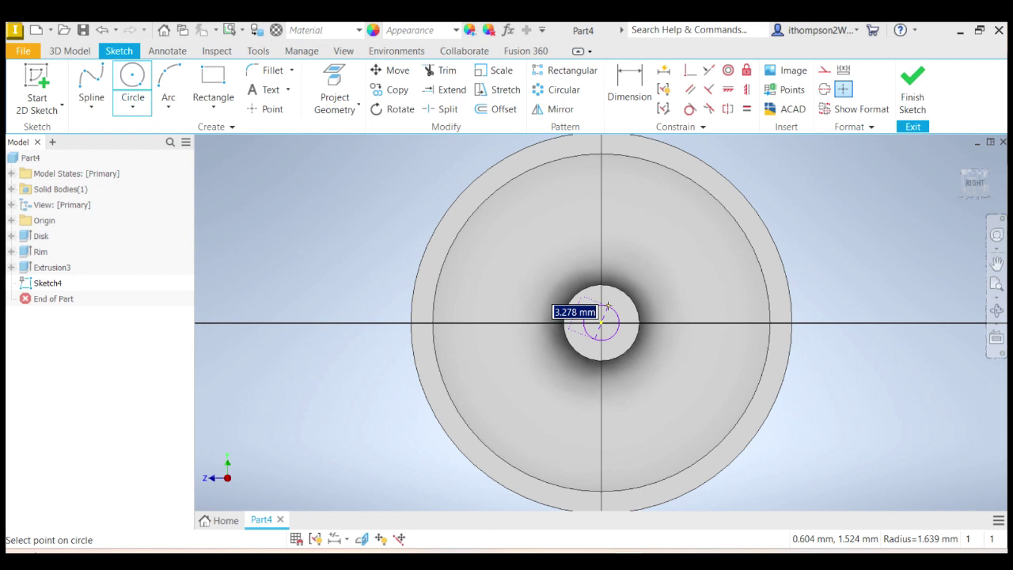
type("3.5")
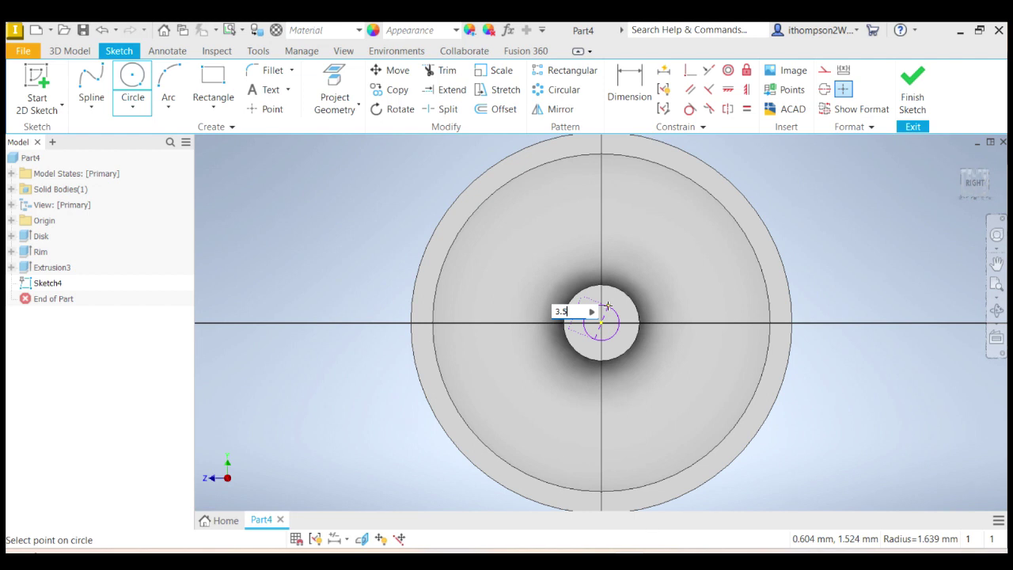
key("Return")
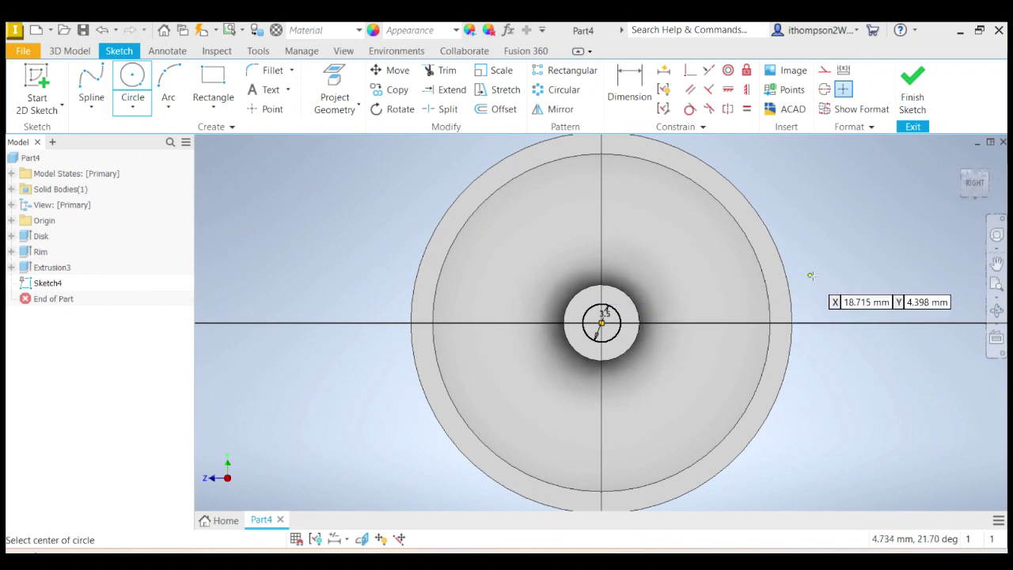
left_click(915, 86)
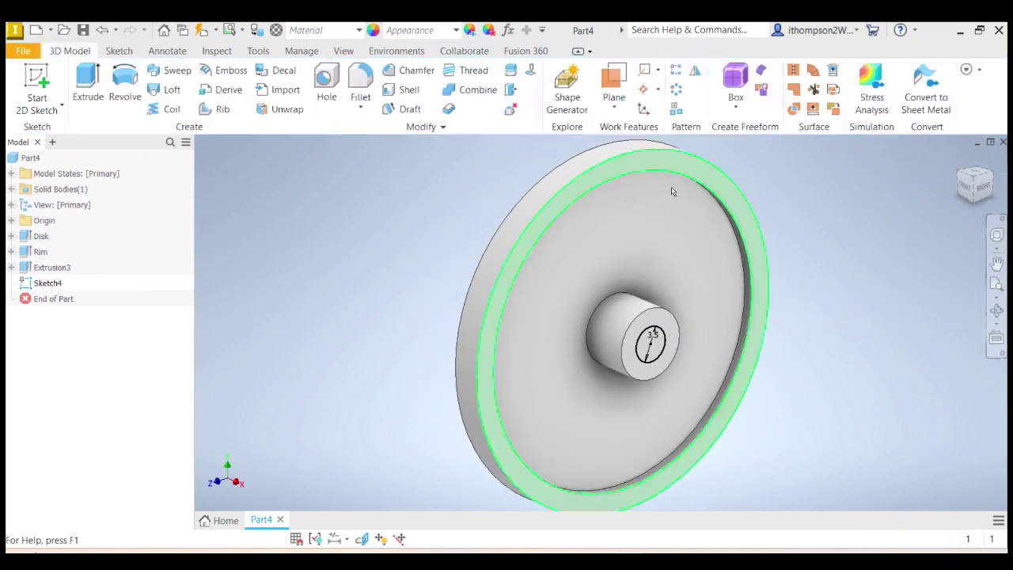
Cut the 3.5 mm circle through all of the hub and disc, flipping the extrusion direction into the body
left_click(88, 86)
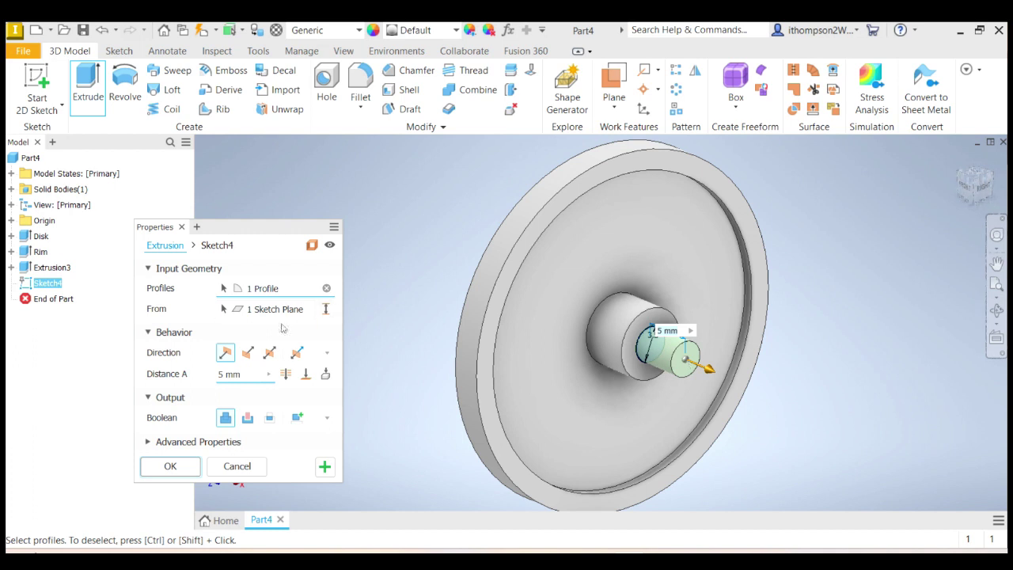
left_click(247, 352)
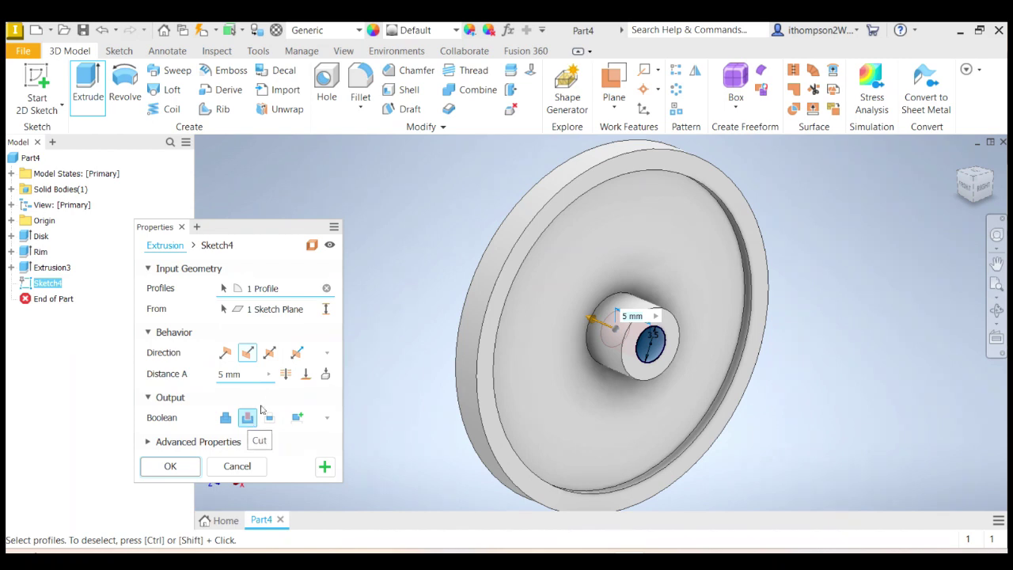
left_click(286, 375)
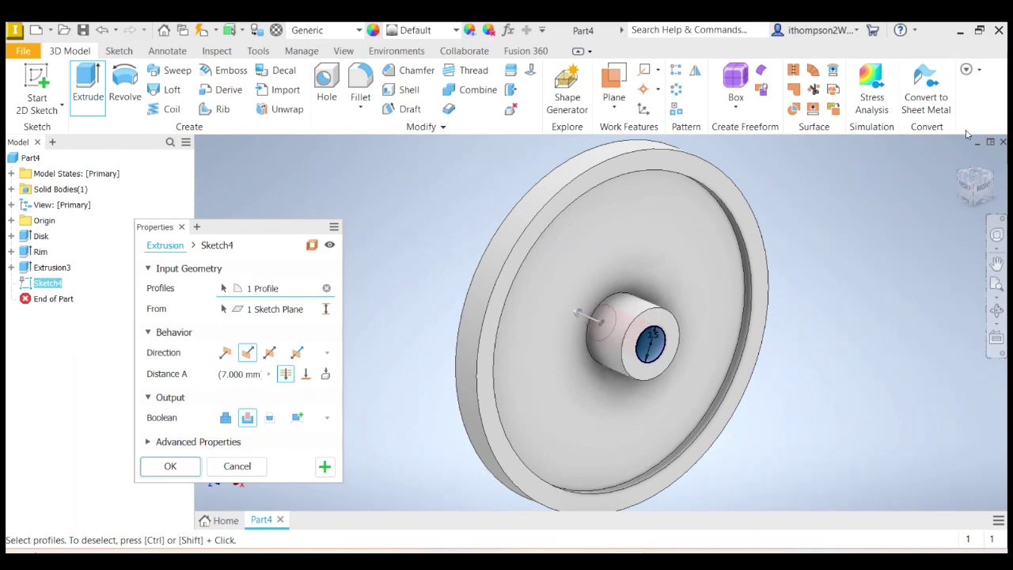
mouse_move(960, 180)
left_mouse_down()
mouse_move(985, 191)
mouse_move(961, 164)
left_mouse_up()
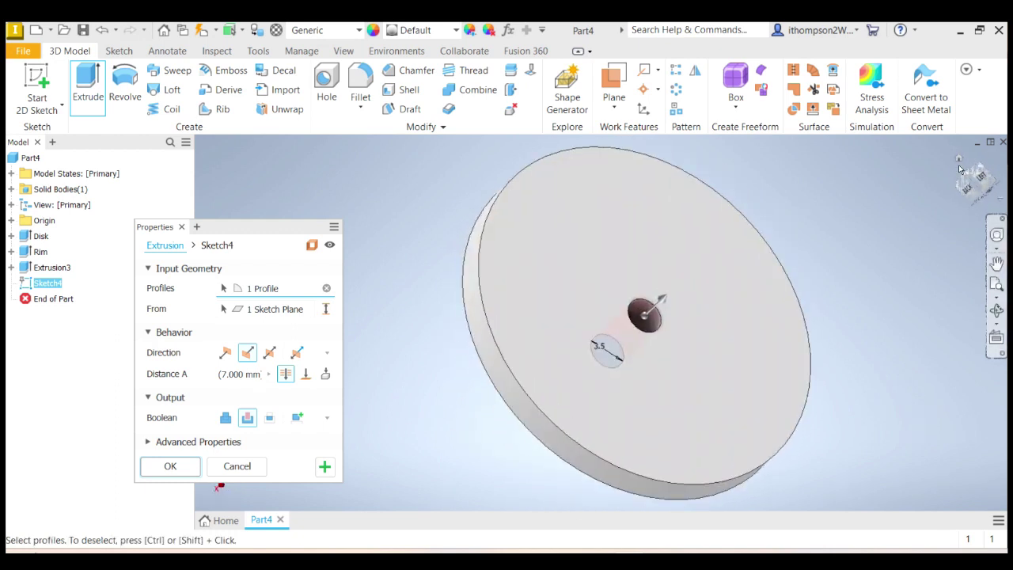
left_click(960, 164)
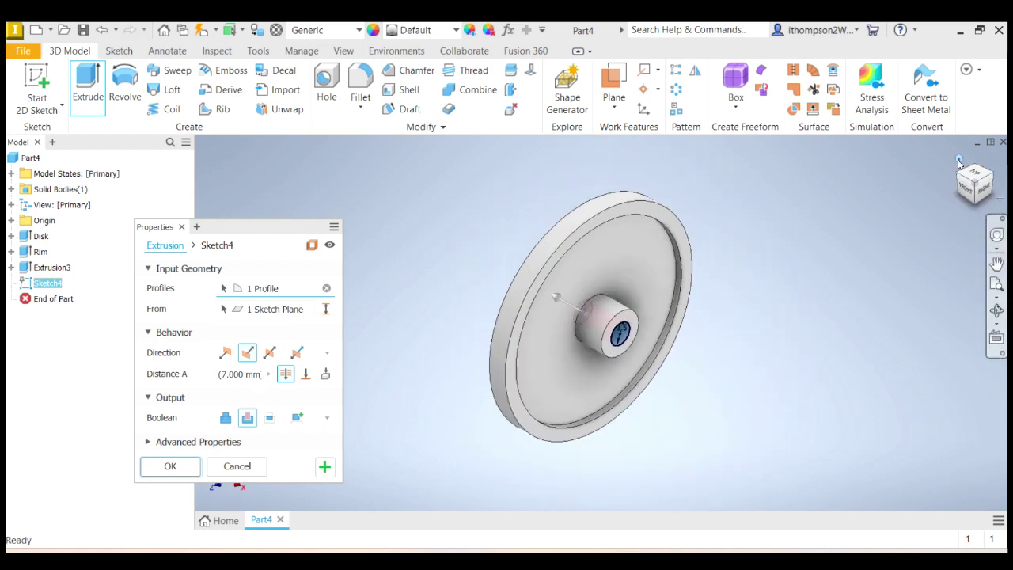
left_click(163, 468)
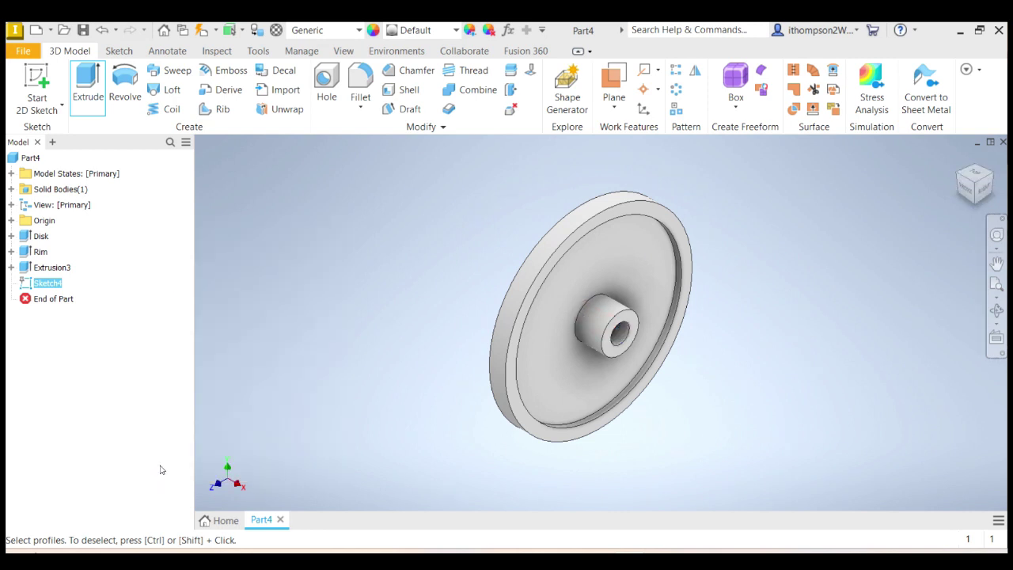
Rename the hub extrusion as Hub and the through-cut as Axle Hole
left_click(51, 269)
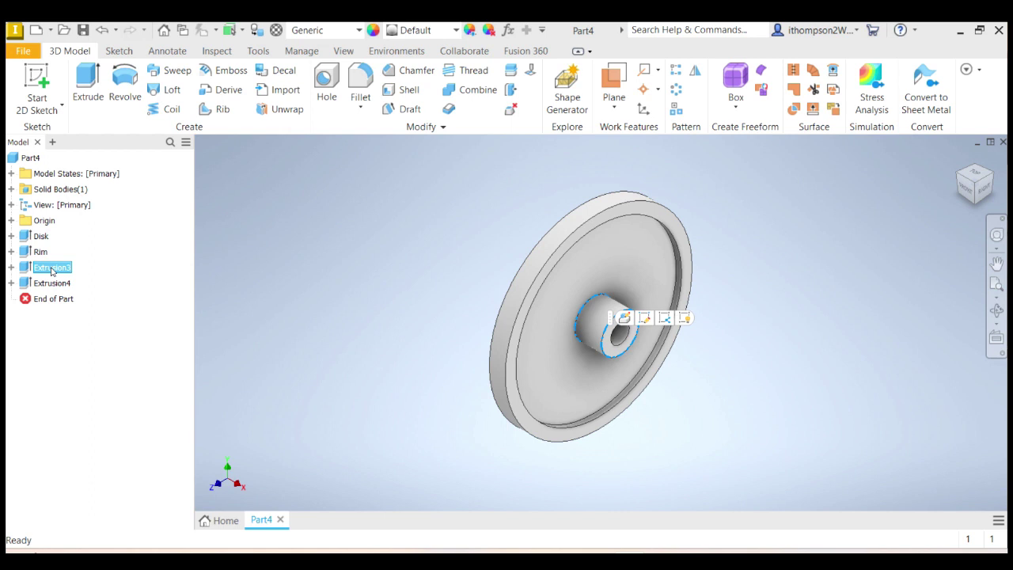
left_click(51, 269)
type("Hub")
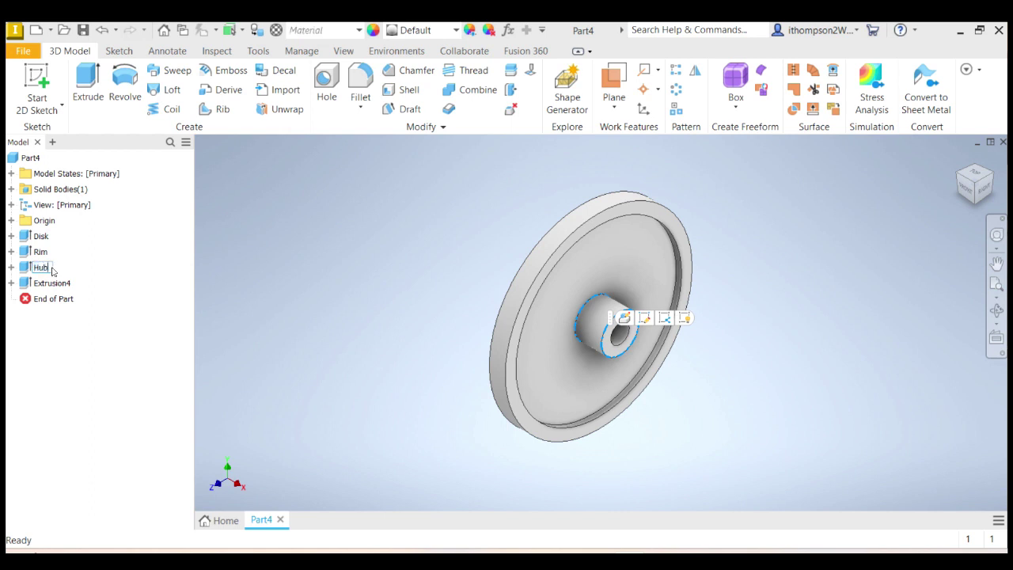
key("Return")
left_click(53, 283)
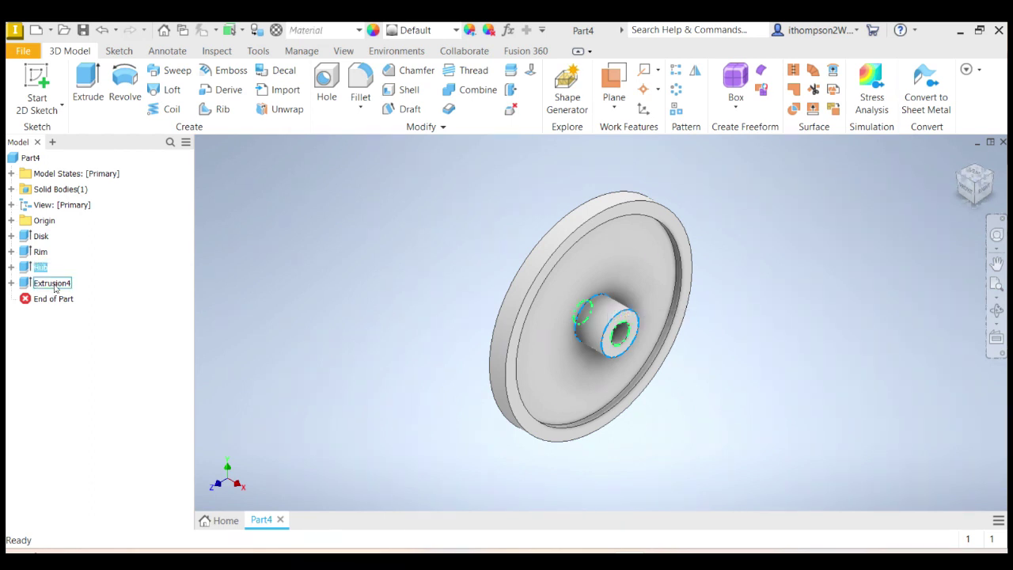
left_click(55, 287)
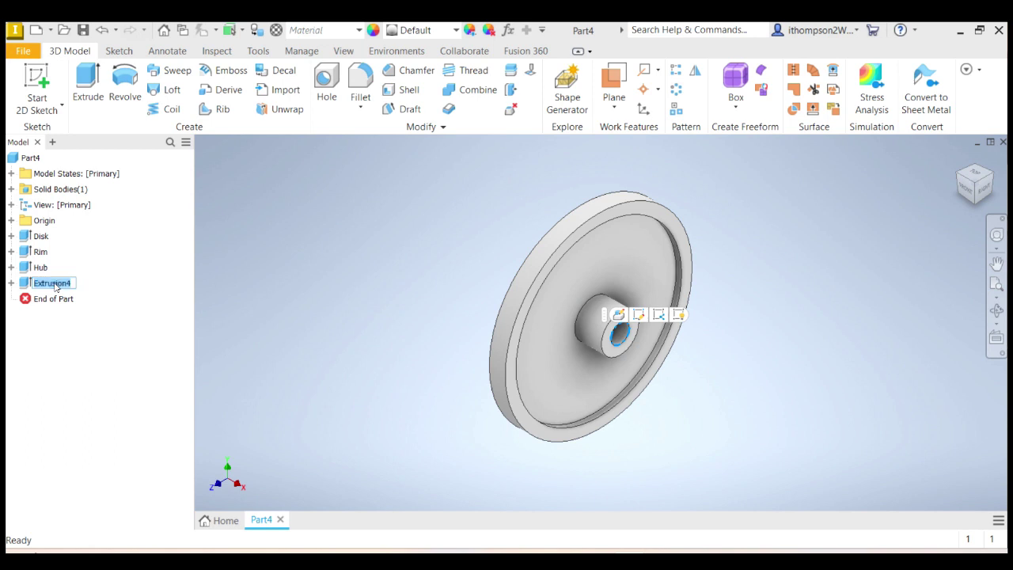
type("Axle Hole")
key("Return")
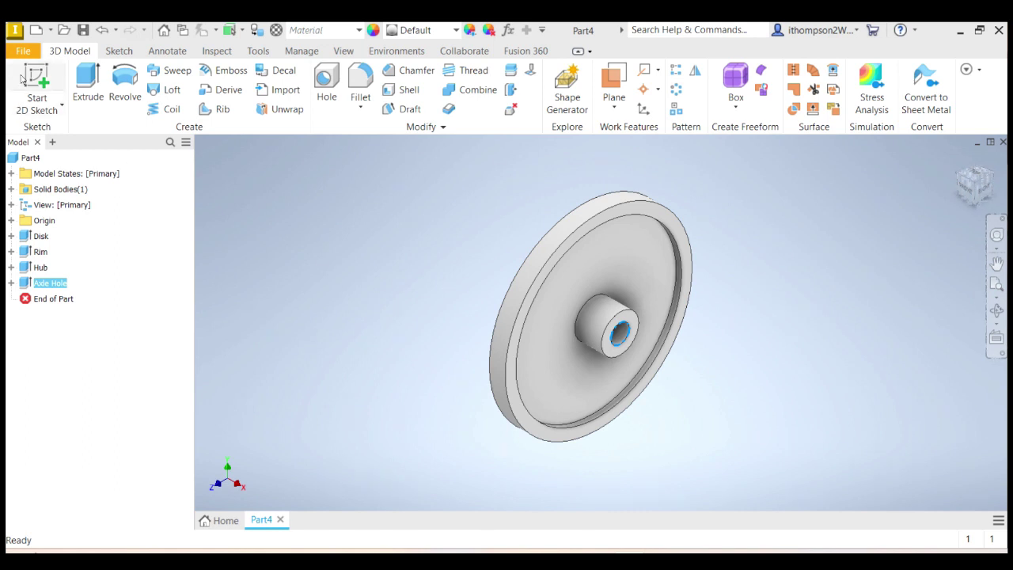
Start a sketch on the recessed disc face and draw a 9 mm diameter circle directly above the hub, between hub and rim
left_click(38, 75)
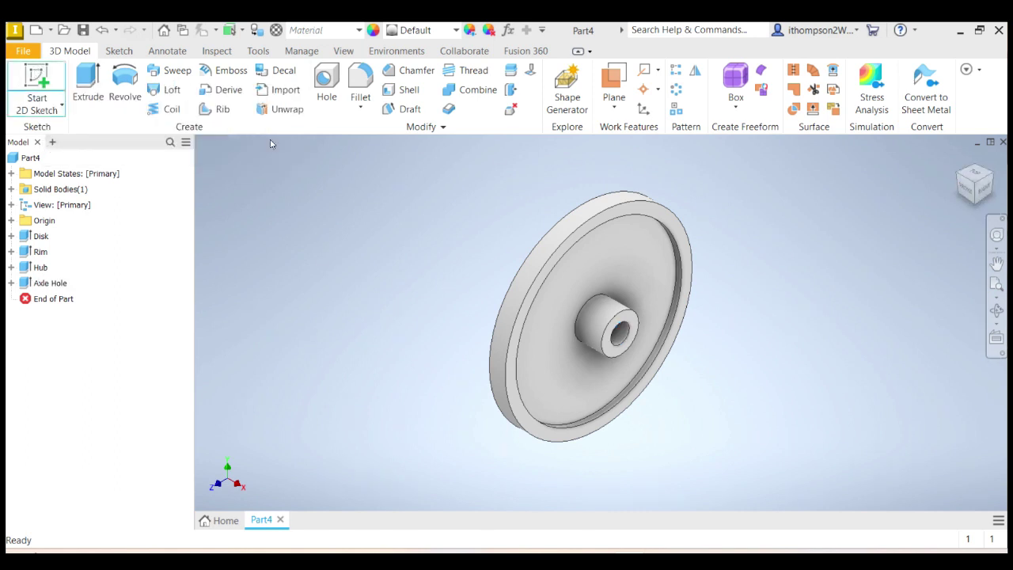
left_click(617, 260)
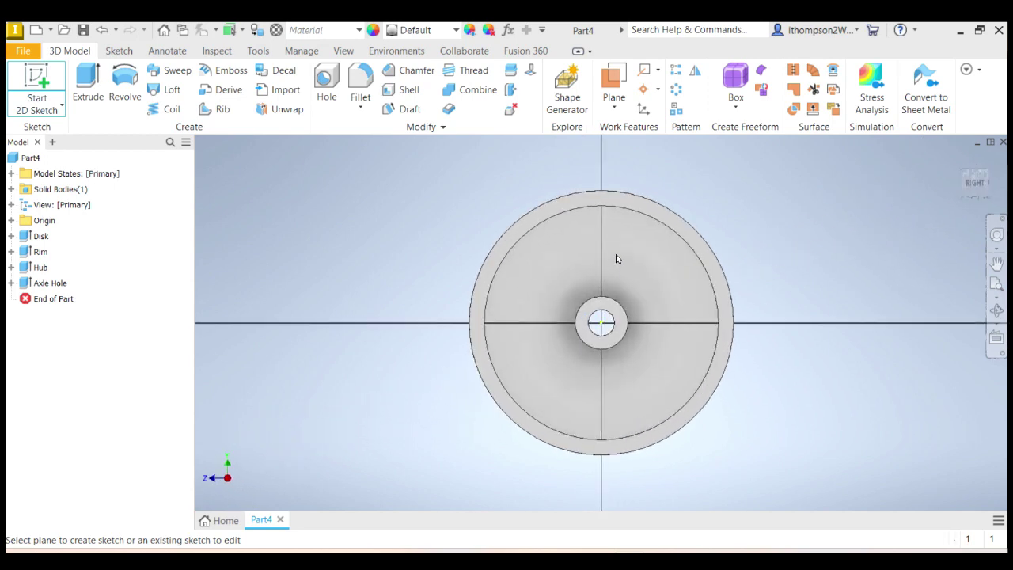
left_click(132, 79)
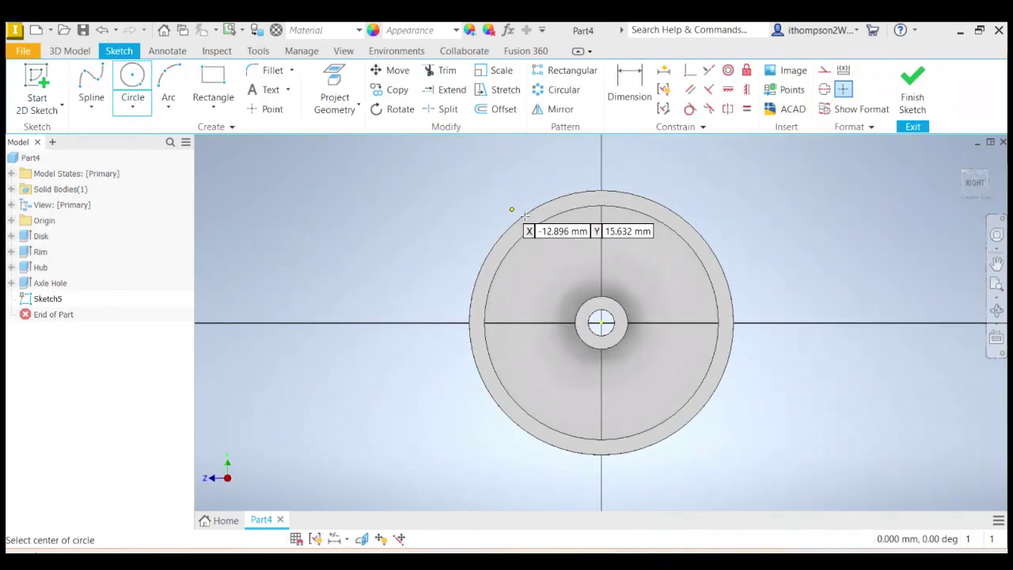
left_click(602, 251)
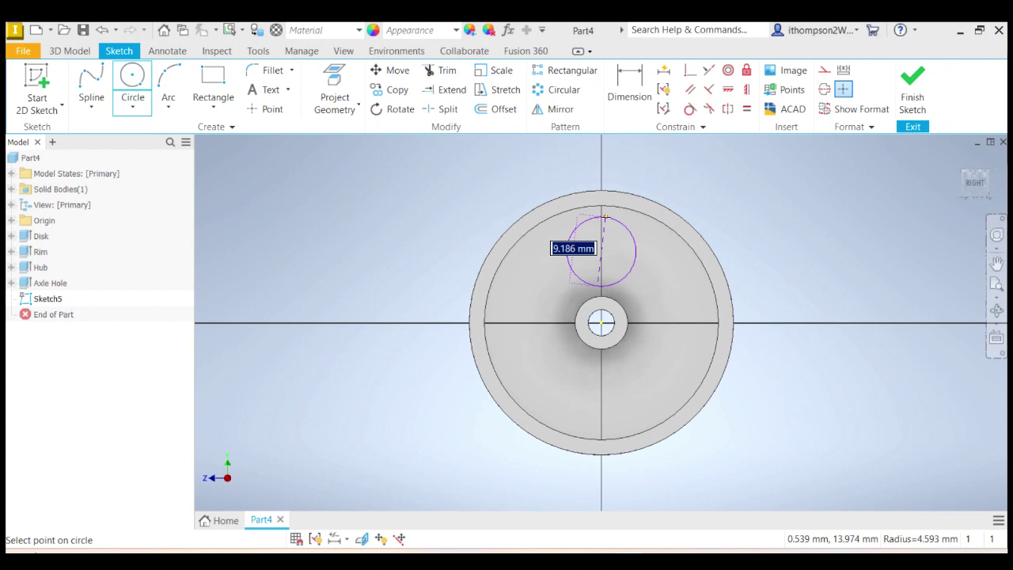
type("9")
key("Return")
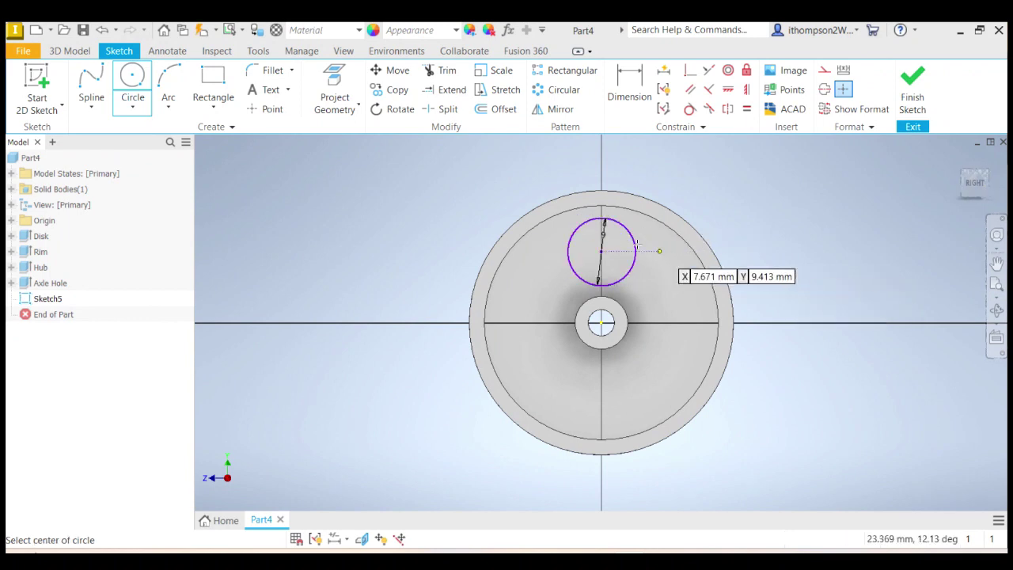
Dimension the vertical distance from the 9 mm circle's centre to the origin as 9.5 mm
left_click(631, 90)
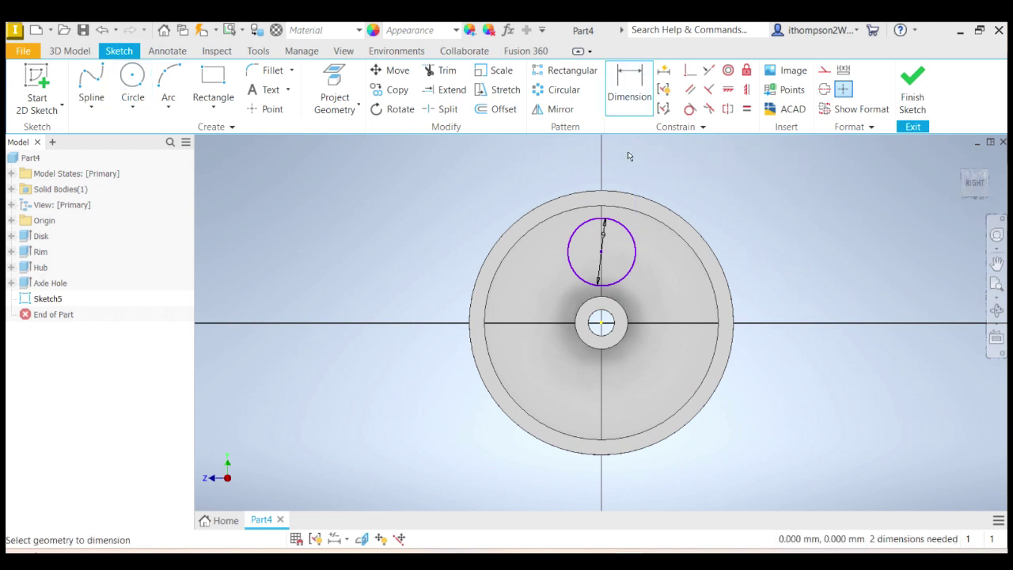
left_click(602, 252)
left_click(601, 322)
left_click(545, 290)
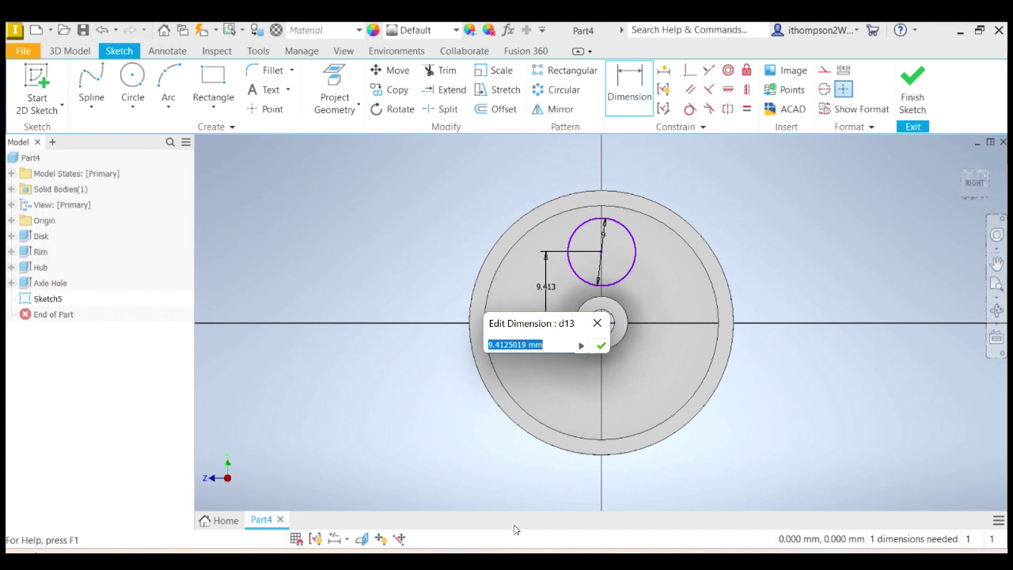
type("9.5")
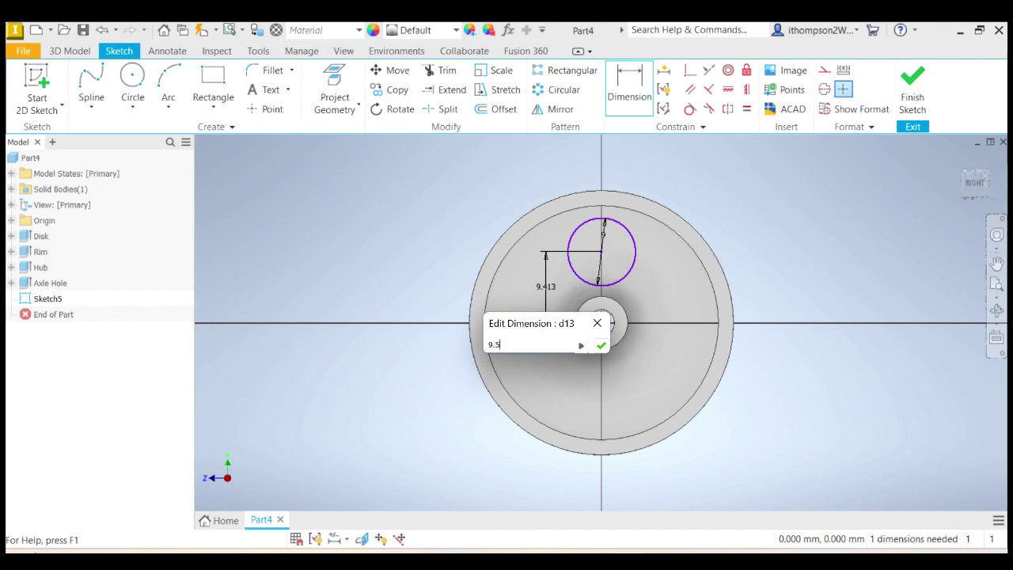
key("Return")
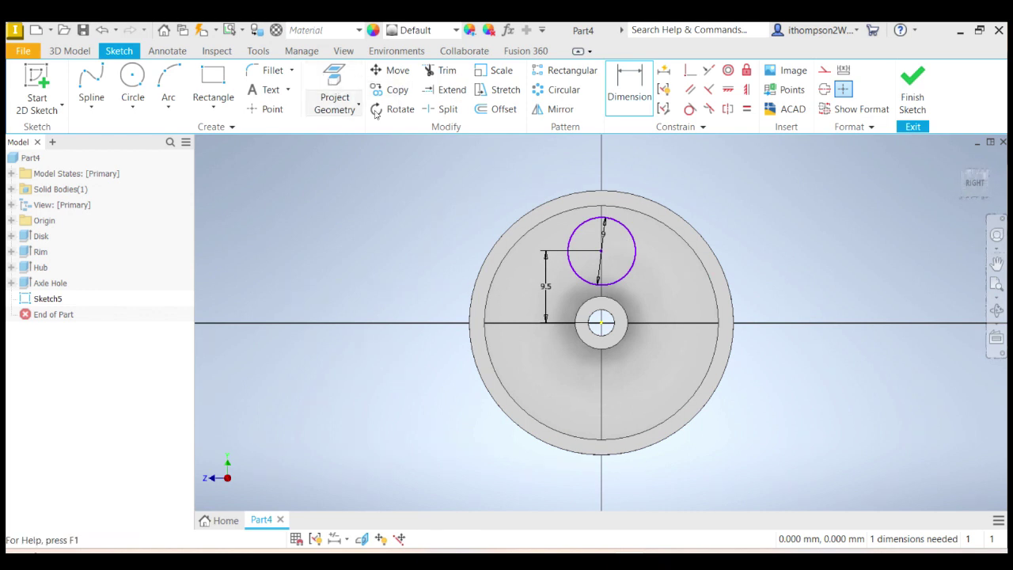
Create a circular sketch pattern of the 9 mm circle around the wheel's centre with 5 instances over 360 degrees
left_click(567, 97)
left_click_drag(786, 204, 339, 181)
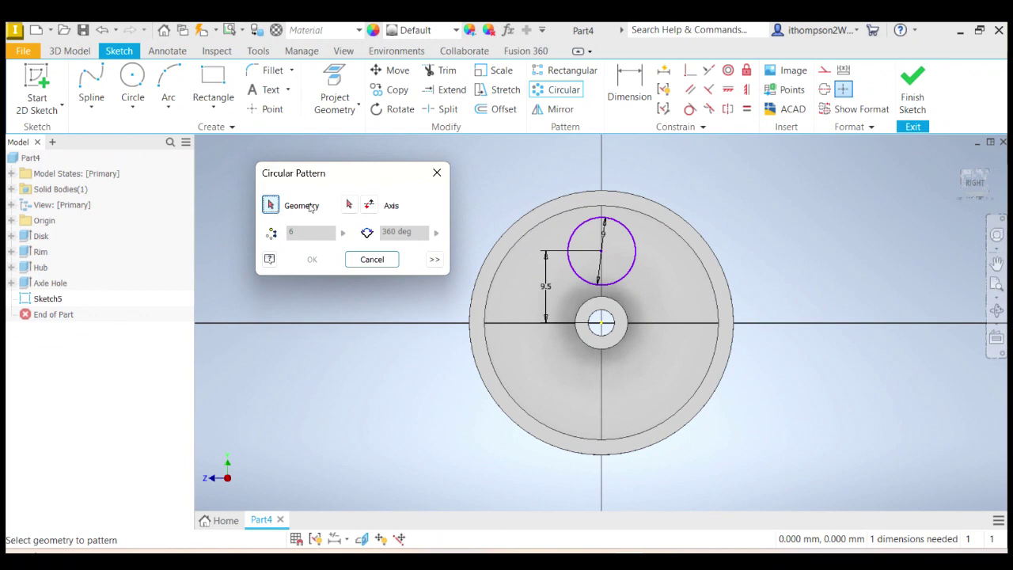
left_click(583, 232)
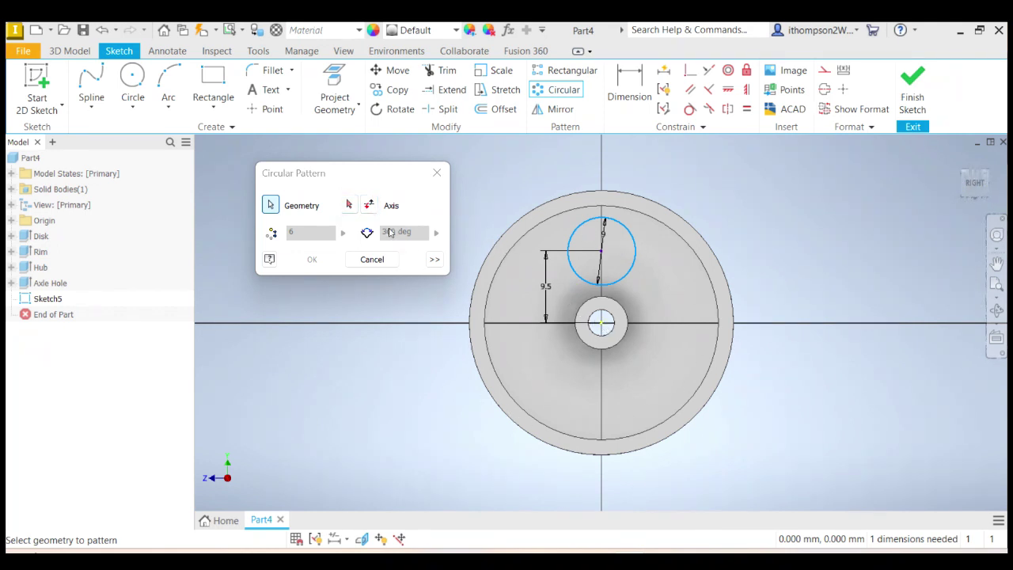
left_click(350, 206)
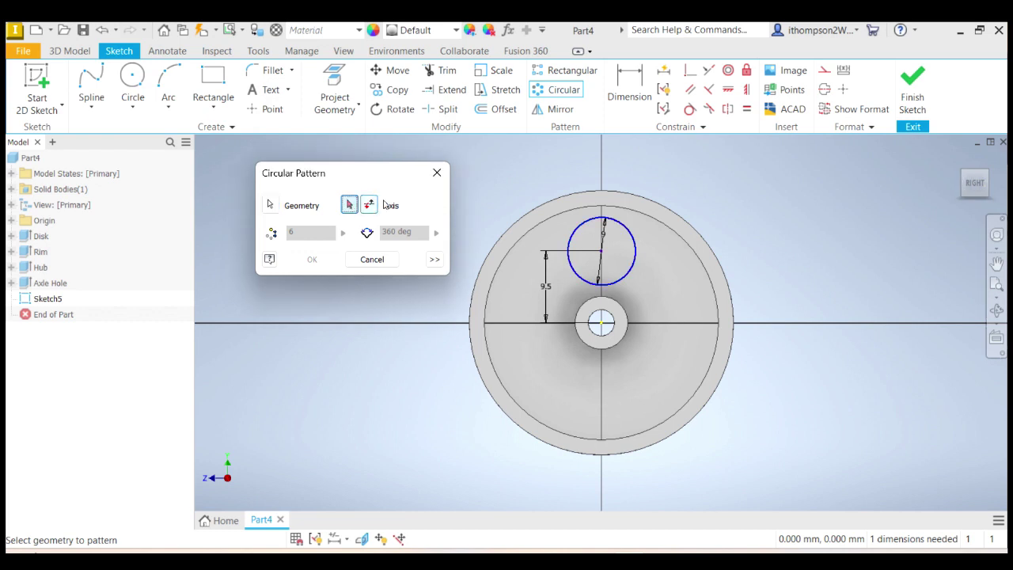
left_click(603, 325)
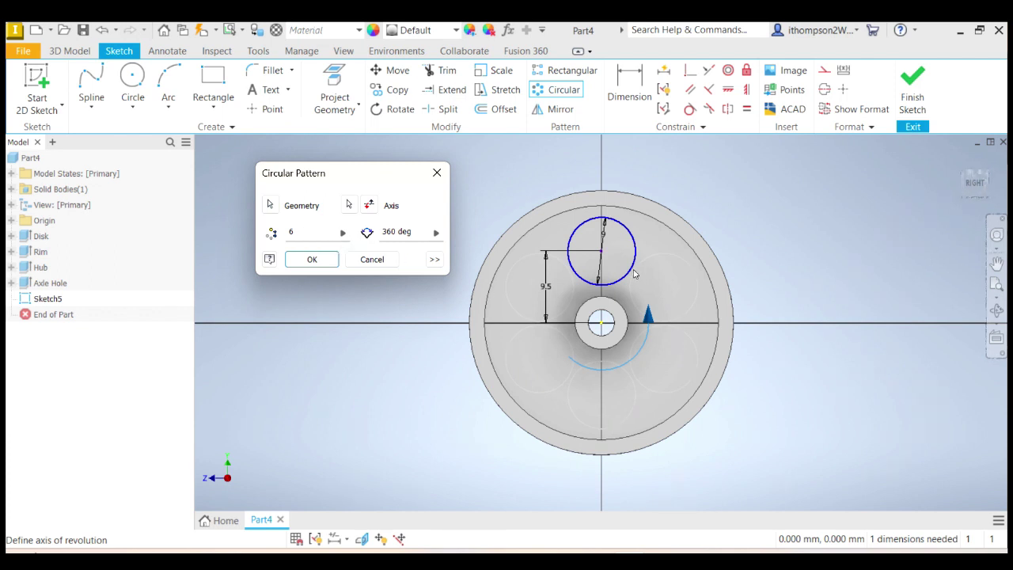
double_click(307, 227)
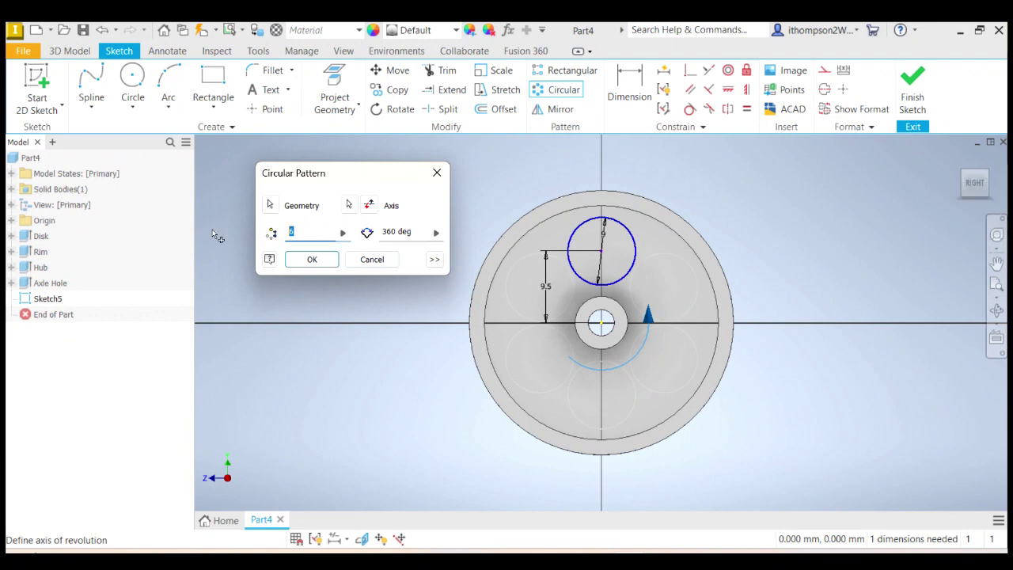
type("5")
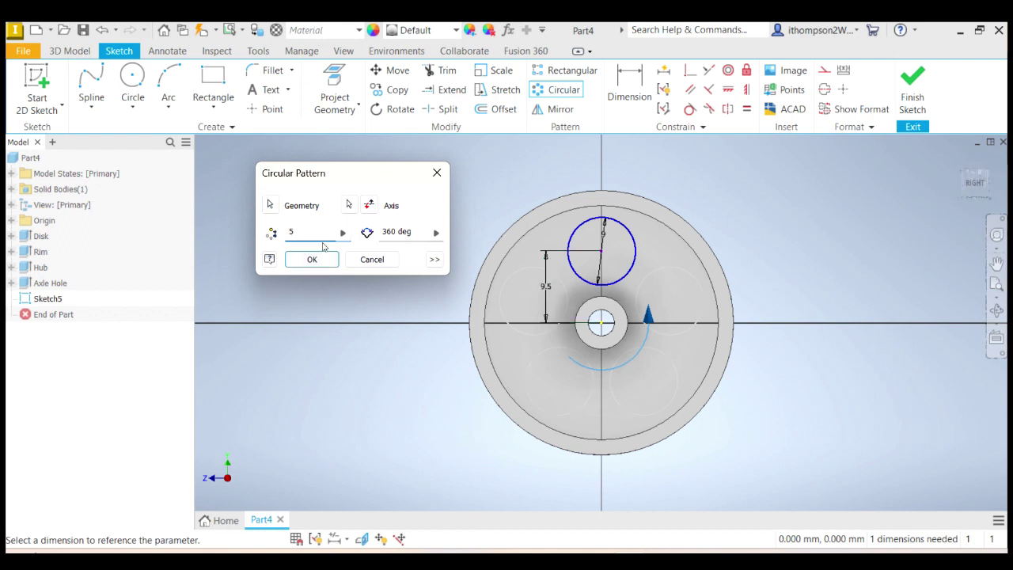
type("4")
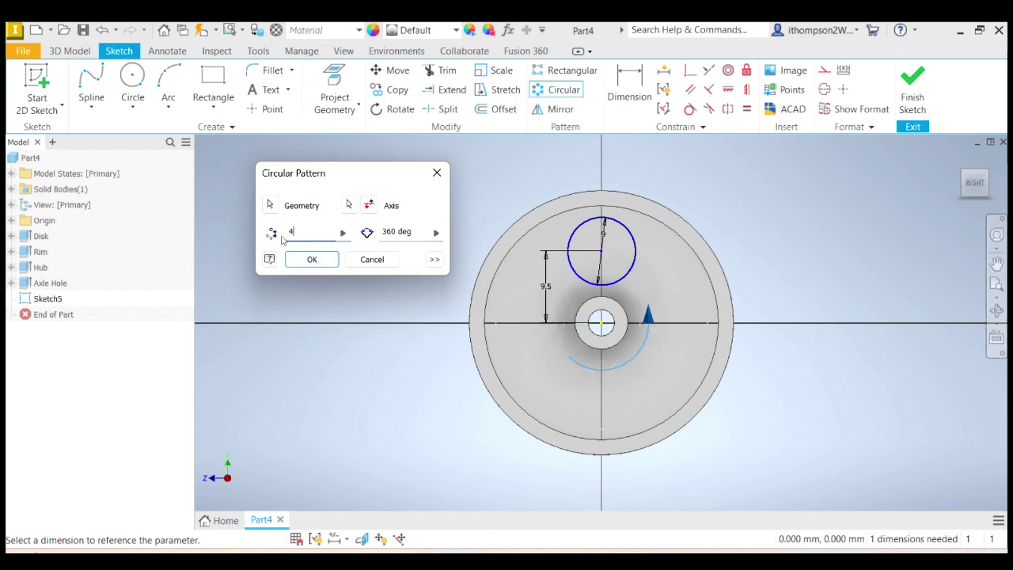
double_click(292, 231)
type("7")
type("5")
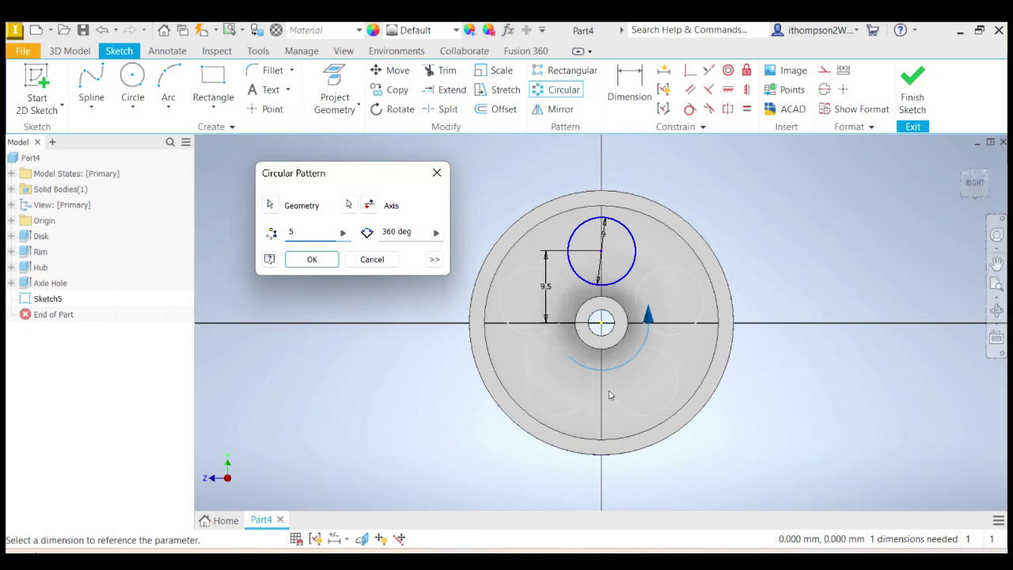
left_click(312, 259)
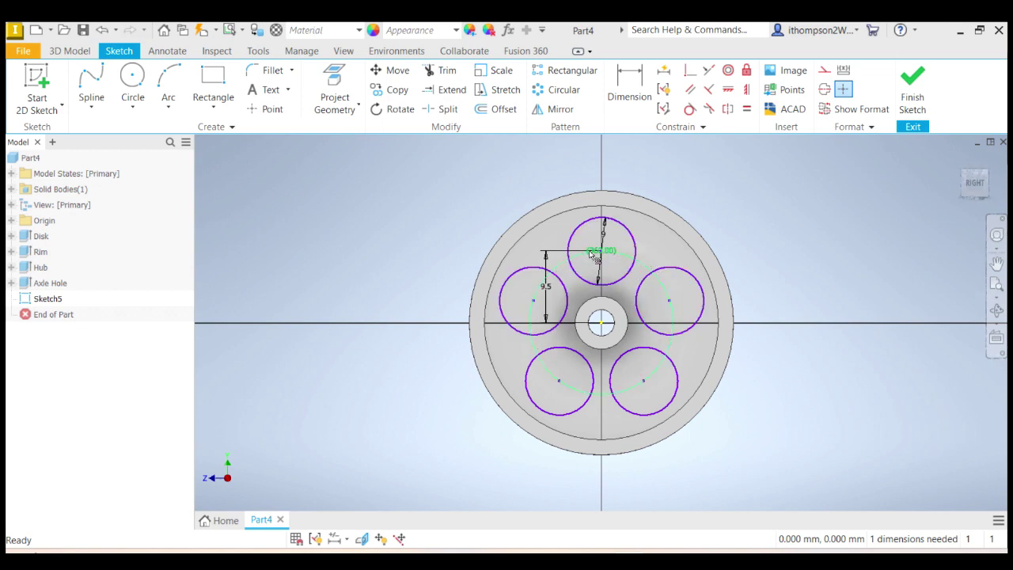
Apply a vertical constraint between the upper circle's centre and the origin, and finish the sketch
scroll(599, 251, "up", 2)
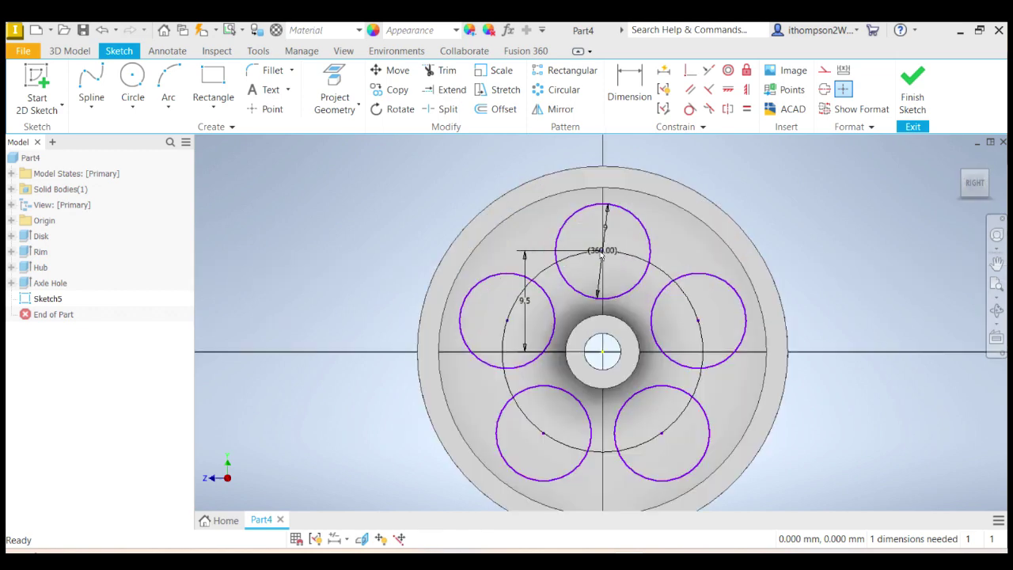
scroll(619, 240, "up", 3)
scroll(583, 293, "down", 1)
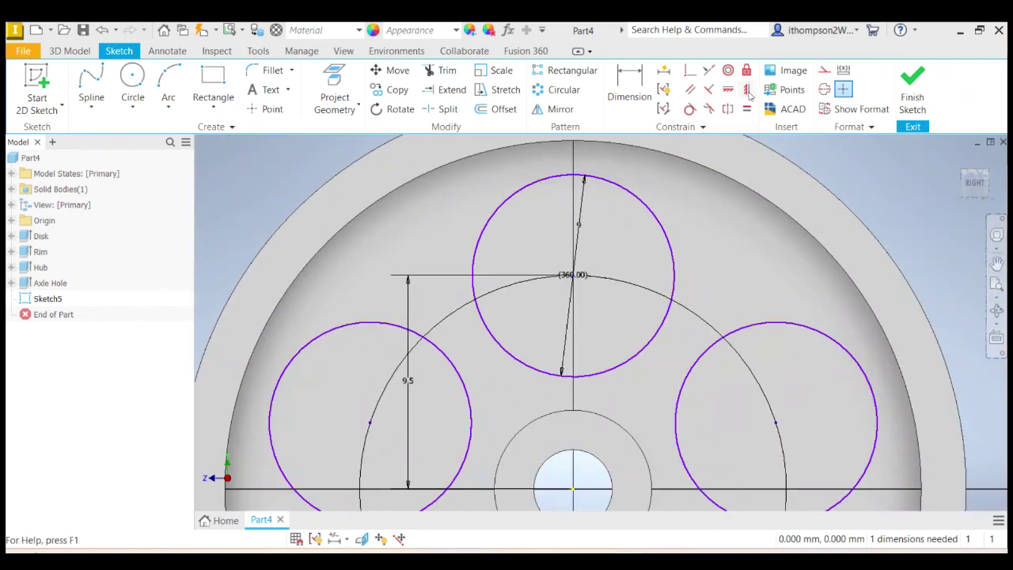
left_click(748, 90)
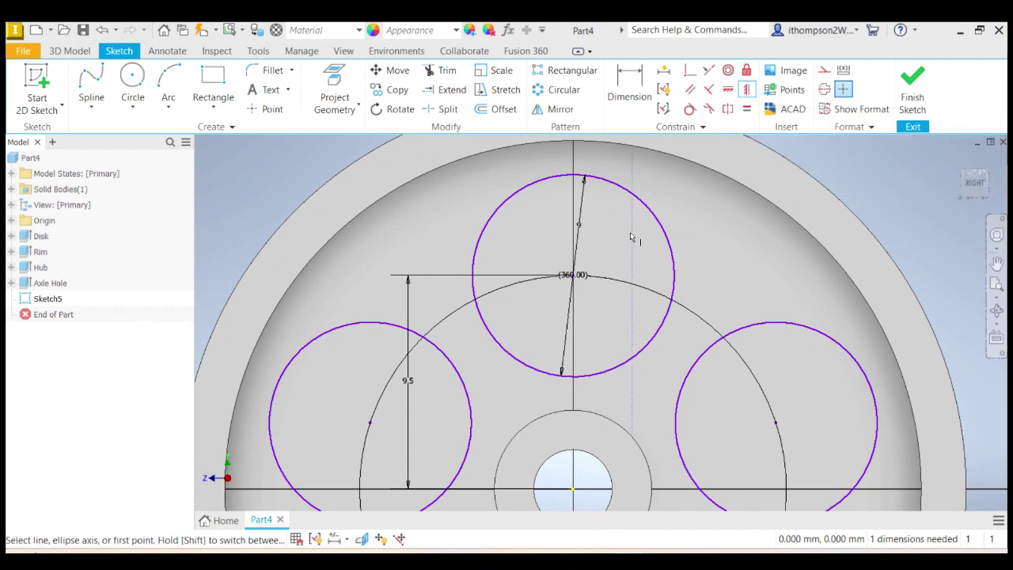
left_click(575, 277)
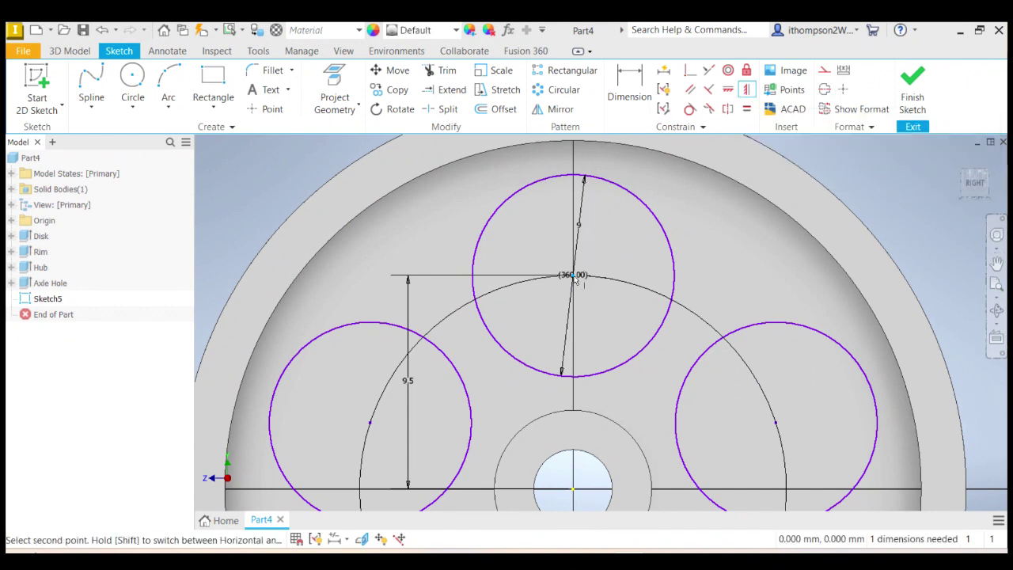
left_click(573, 492)
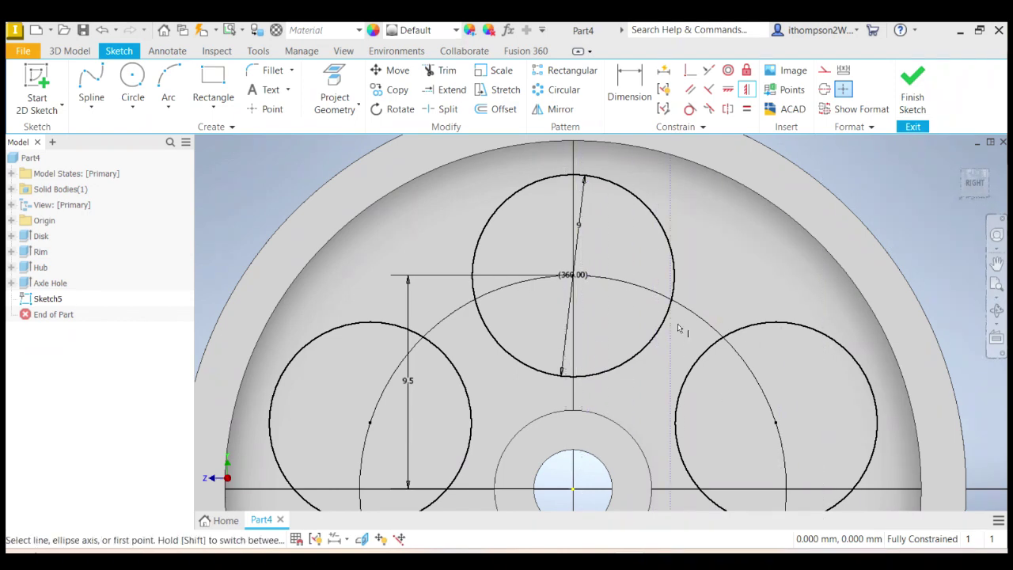
left_click(914, 91)
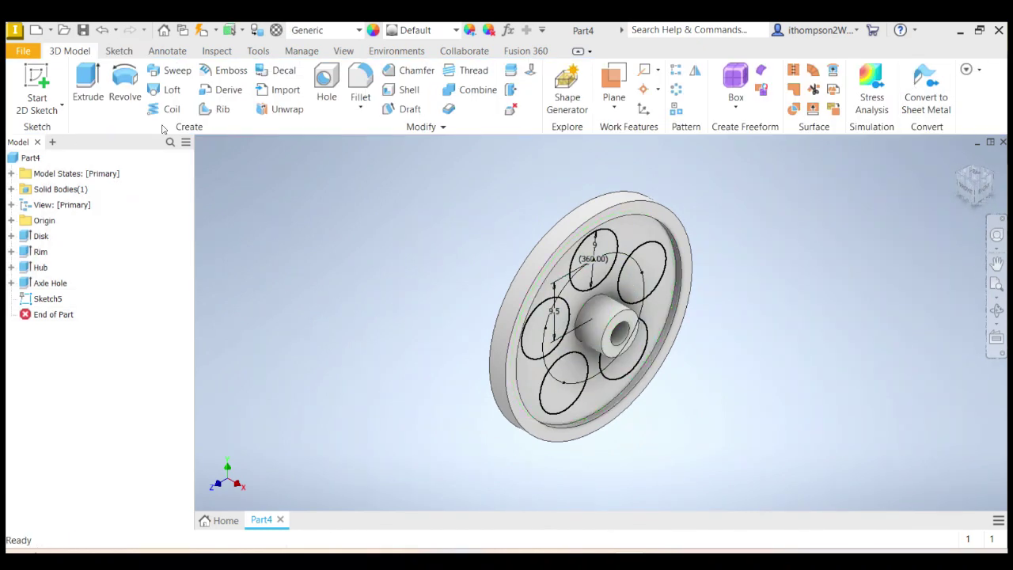
Cut all five 9 mm circles through the disc with an Extrude set to Through All in the flipped direction
left_click(83, 78)
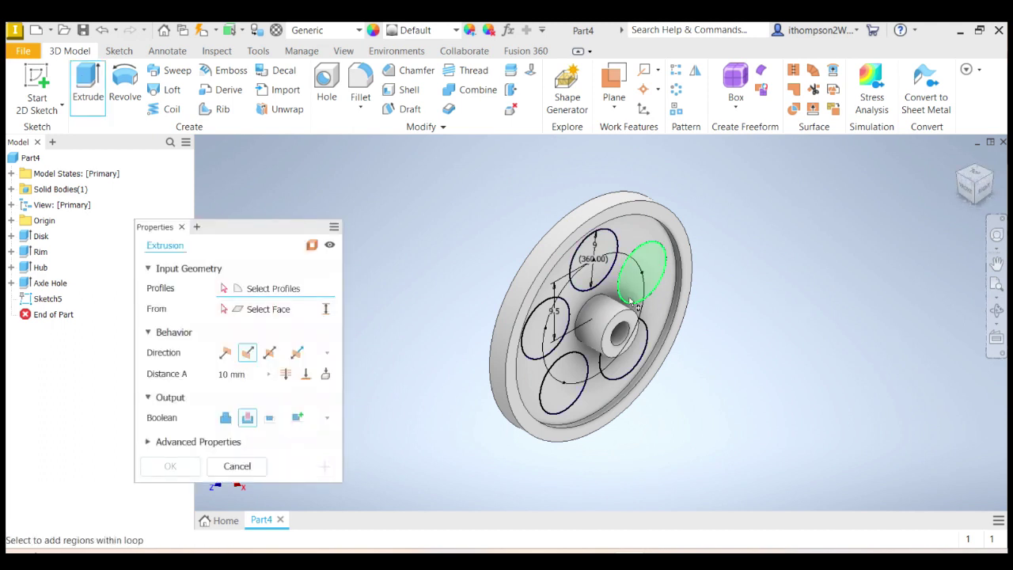
left_click(610, 252)
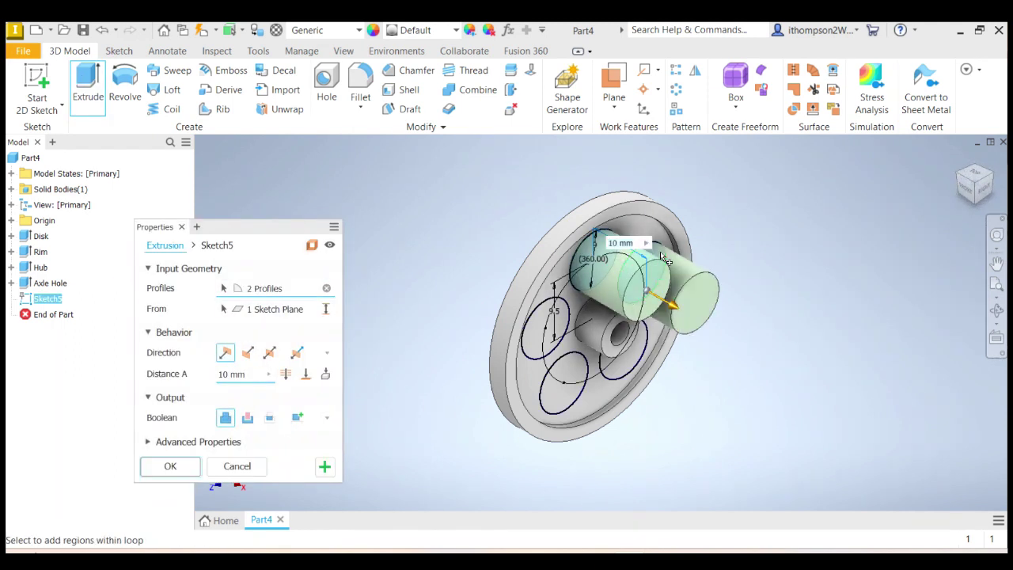
left_click(626, 360)
left_click(552, 379)
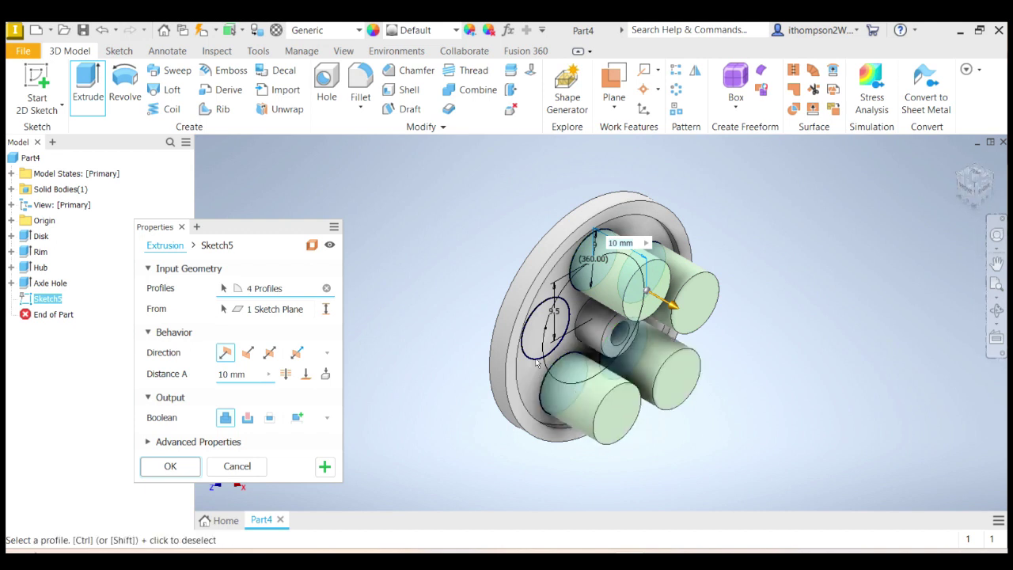
left_click(547, 332)
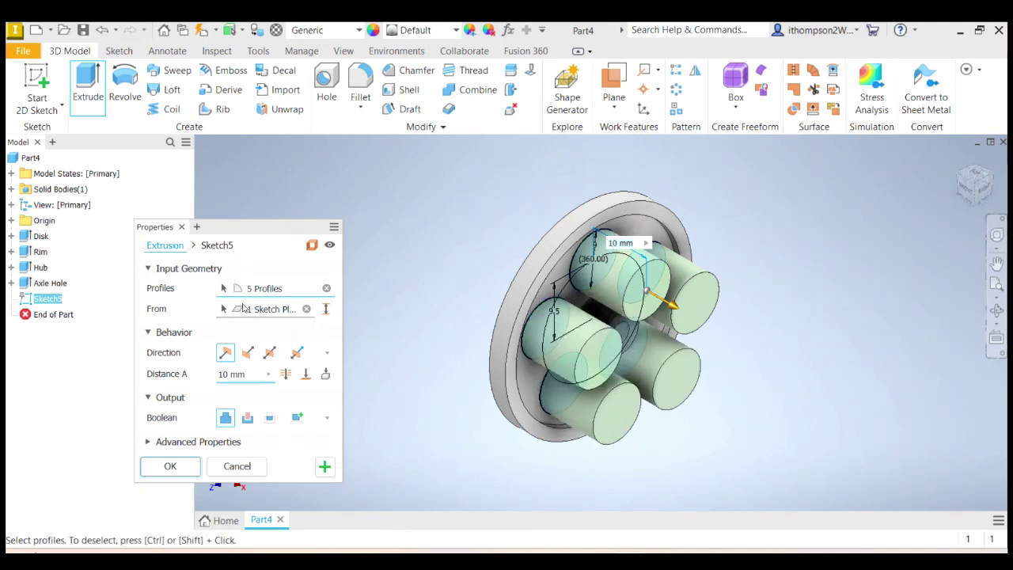
left_click(248, 356)
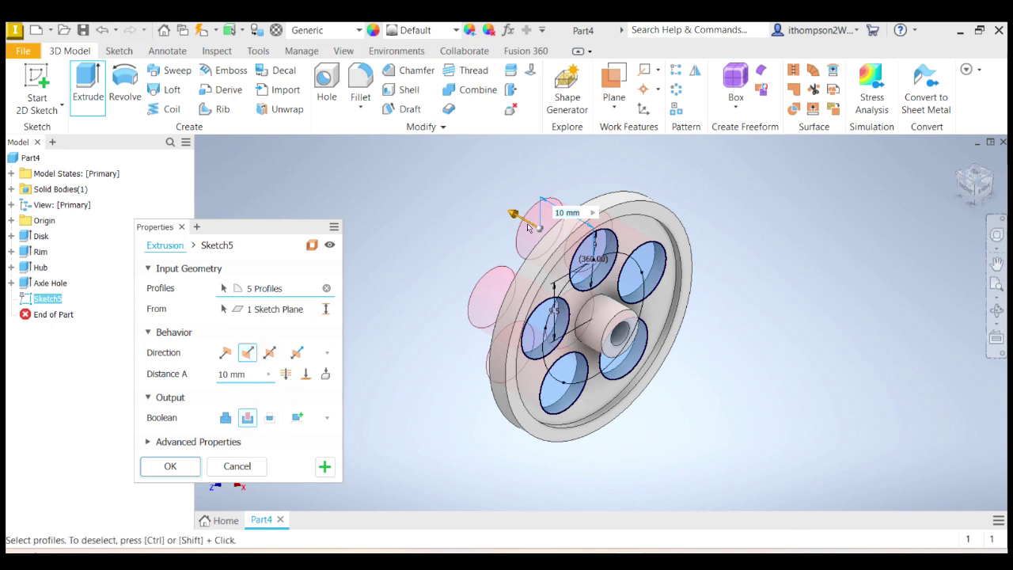
left_click(286, 375)
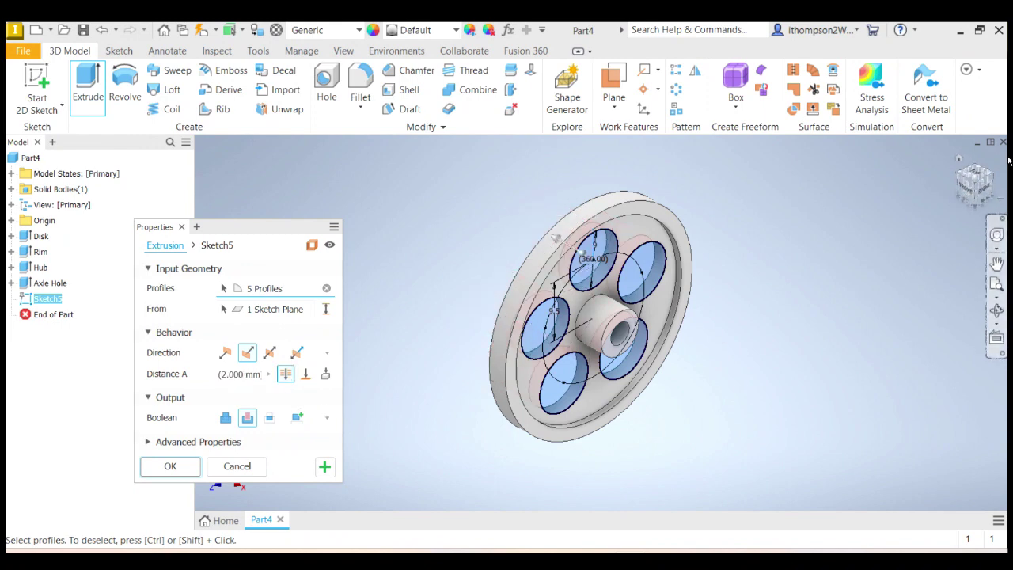
left_click(960, 184)
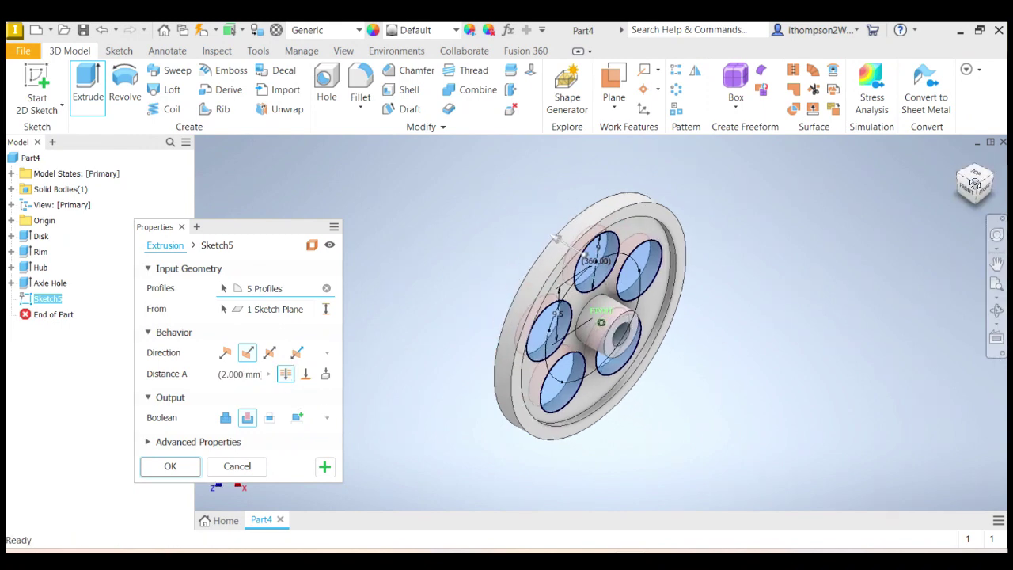
mouse_move(960, 184)
left_mouse_down()
mouse_move(989, 184)
mouse_move(974, 184)
left_mouse_up()
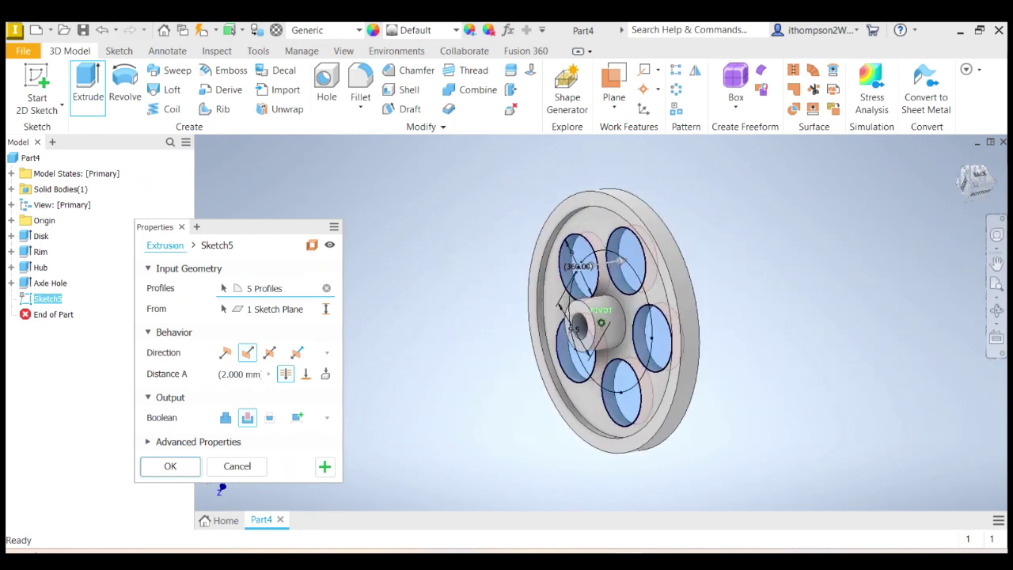
left_click(961, 162)
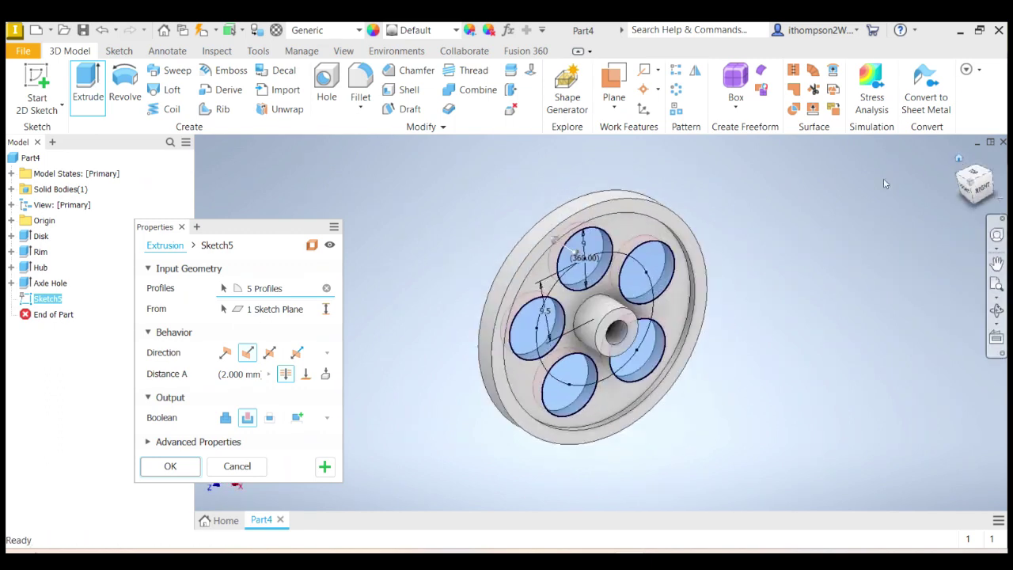
left_click(170, 466)
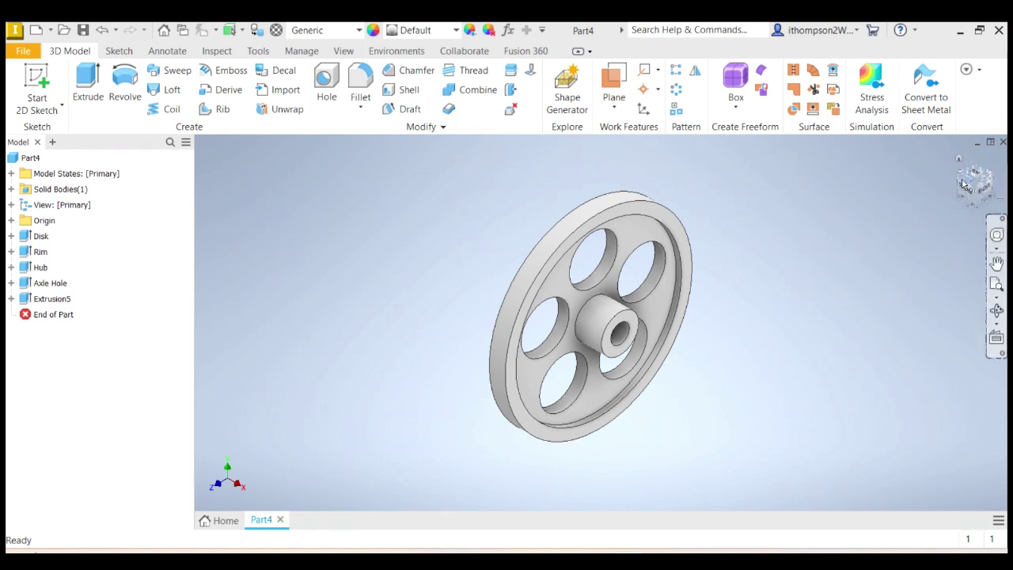
Rename the five-hole cut extrusion as "Spoke Holes"
left_click(54, 299)
left_click(57, 301)
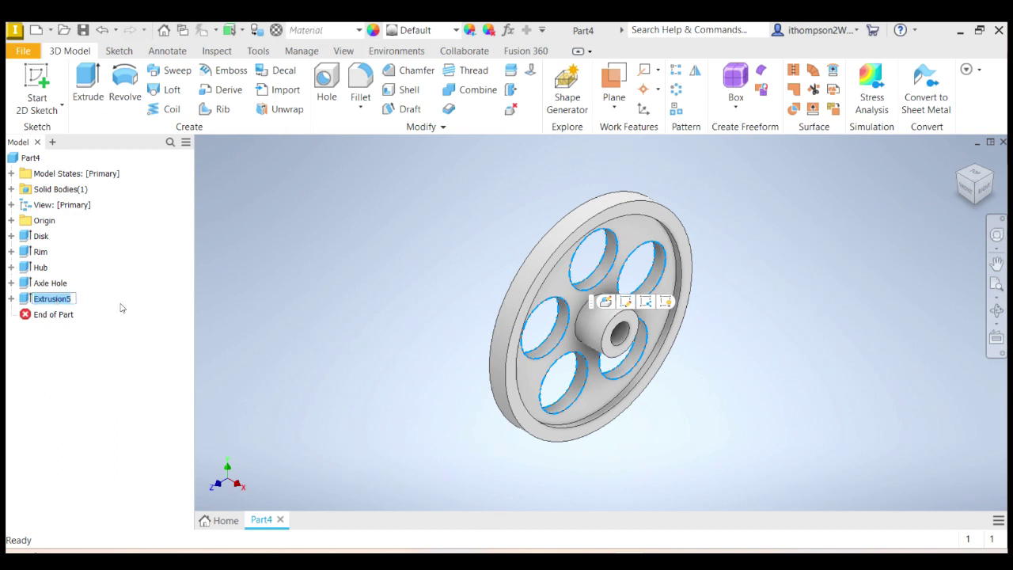
type("Spoke Holes")
key("Return")
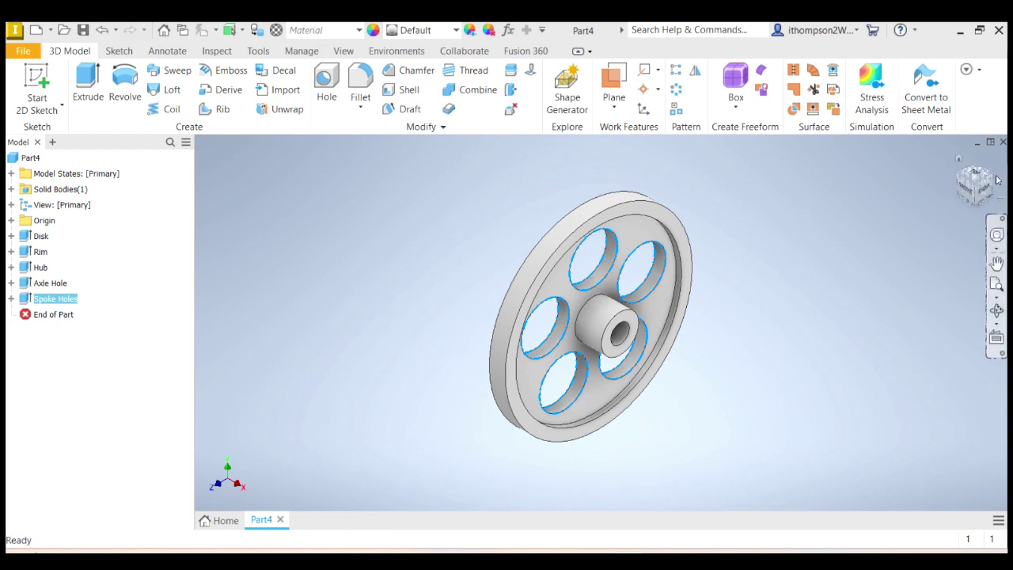
Chamfer the axle hole edge and the outer circular edge on the wheel's flat back face with a distance of 0.4 mm
mouse_move(601, 322)
middle_mouse_down("shift")
mouse_move(614, 317)
mouse_move(574, 320)
mouse_move(601, 322)
mouse_move(584, 313)
middle_mouse_up("shift")
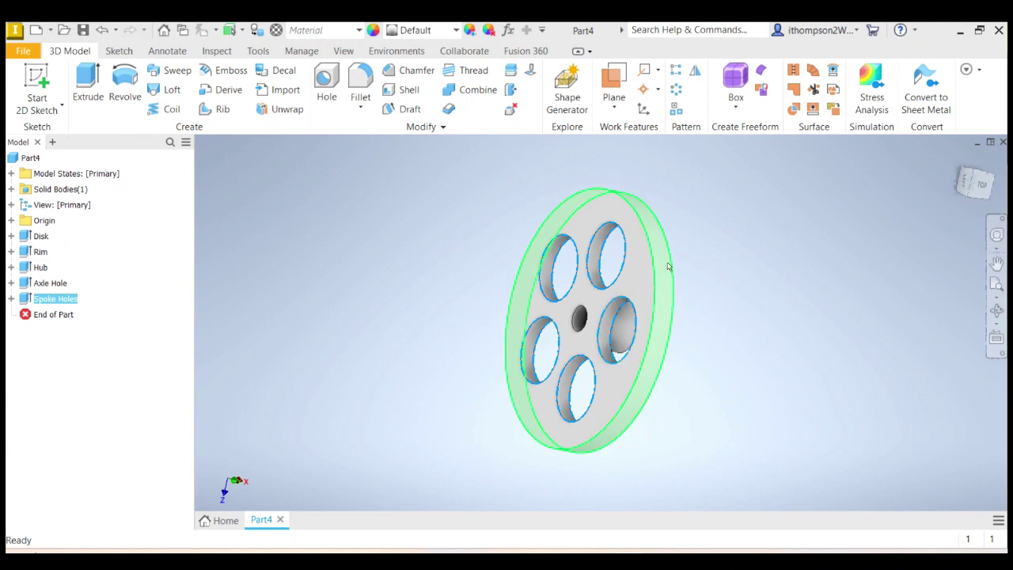
middle_click_drag(655, 271, 812, 219, "shift")
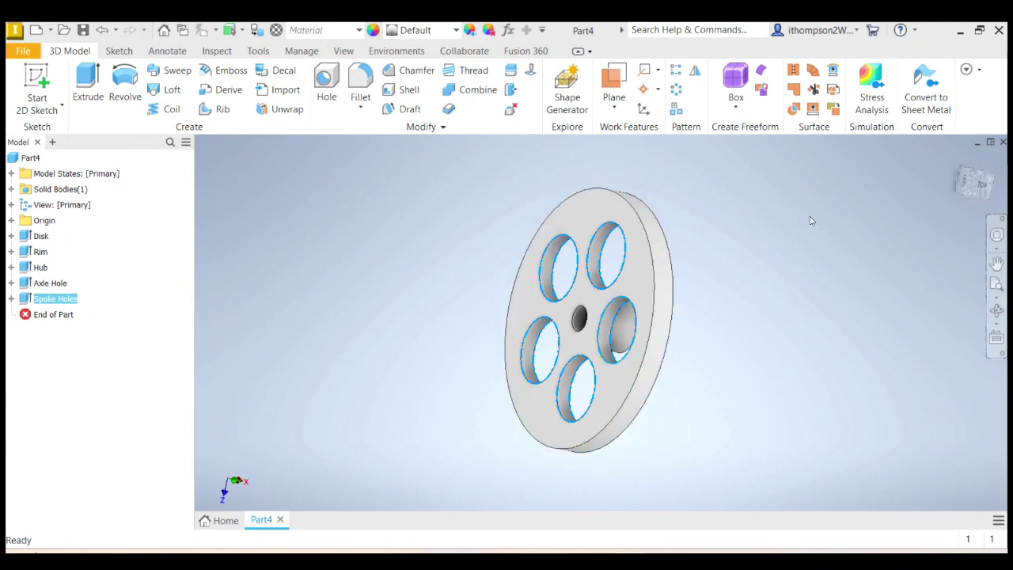
middle_click_drag(970, 182, 602, 322, "shift")
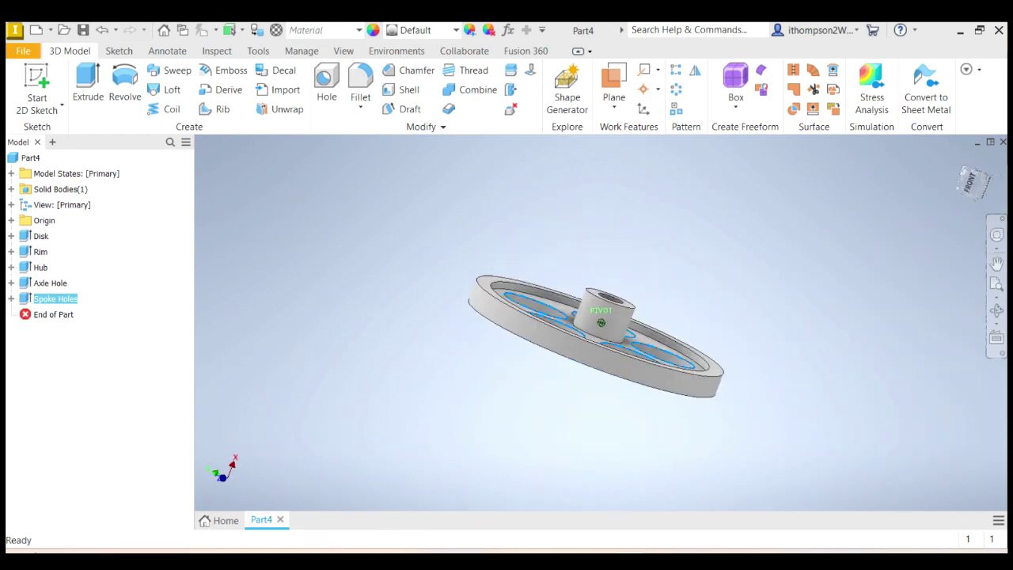
left_click(972, 178)
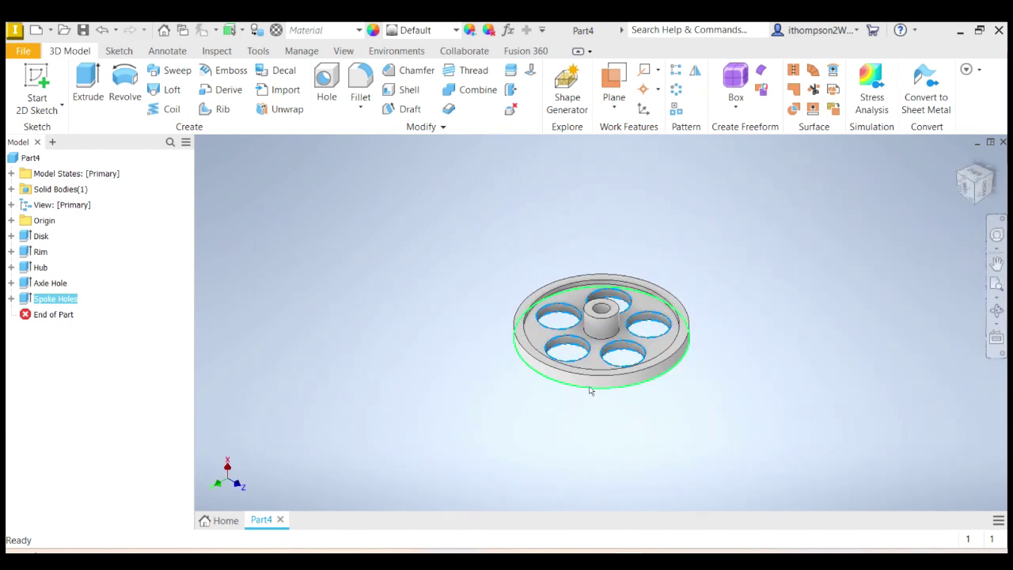
mouse_move(590, 391)
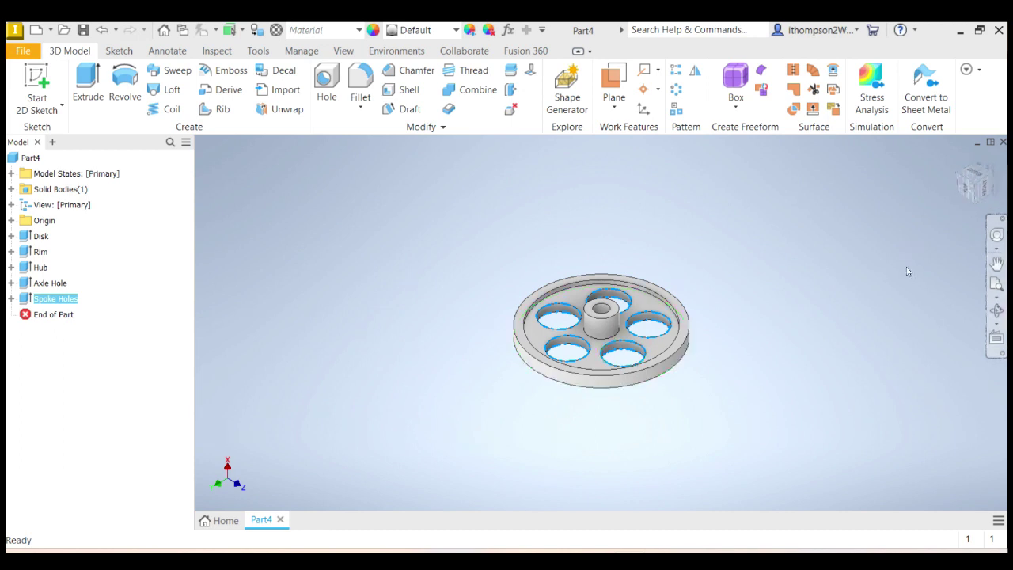
left_click(975, 179)
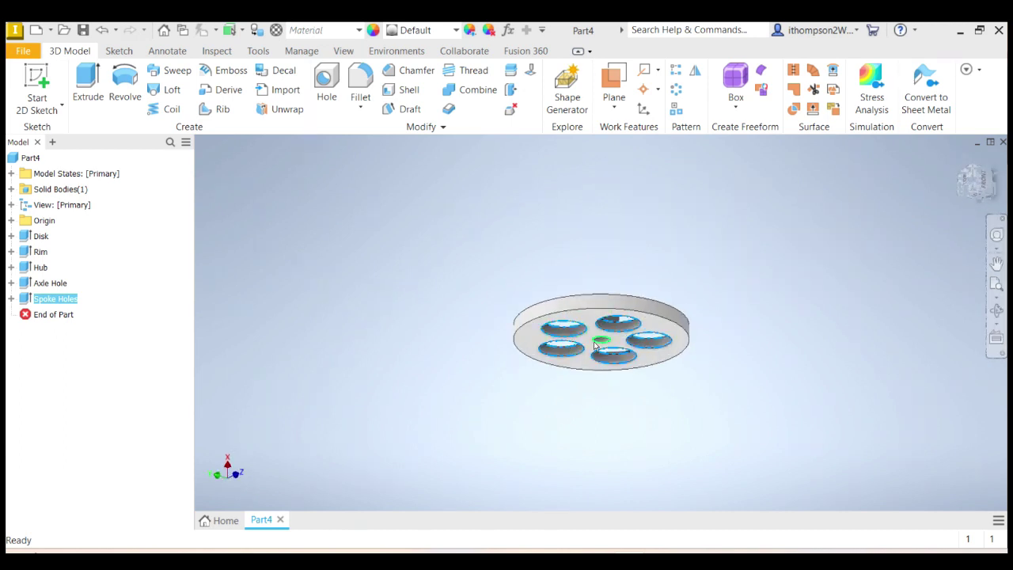
left_click_drag(989, 172, 976, 163)
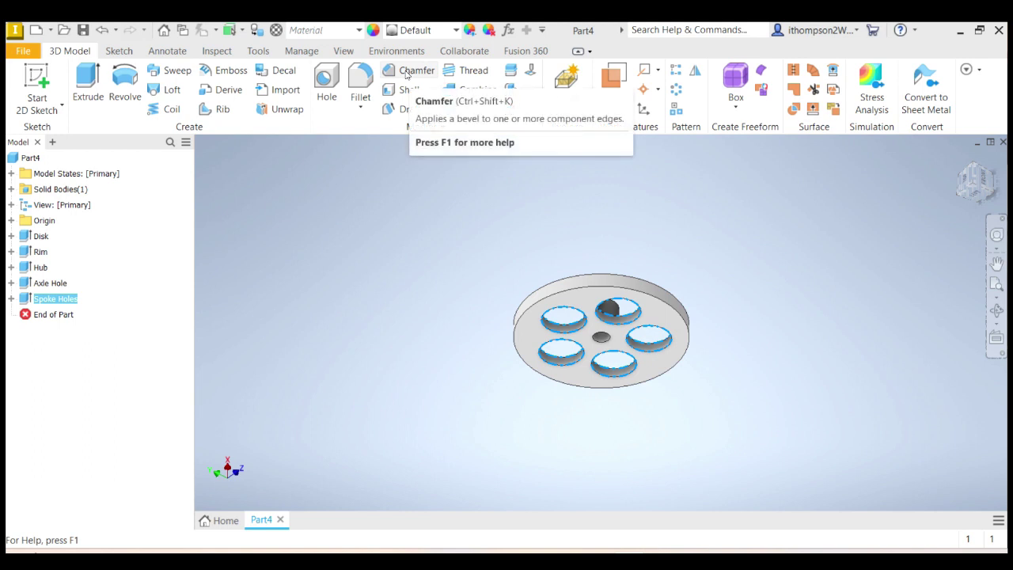
left_click(413, 74)
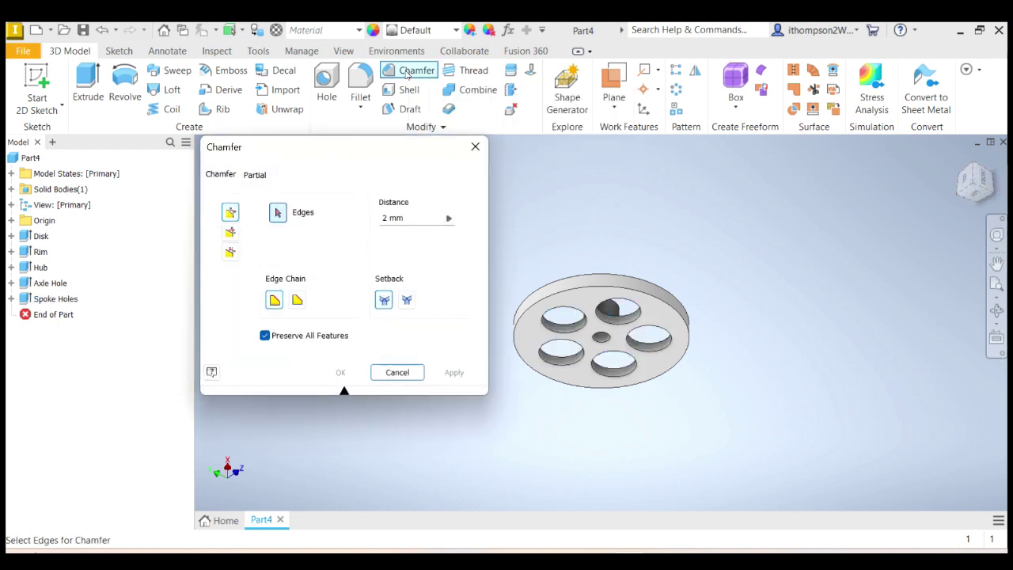
left_click(607, 340)
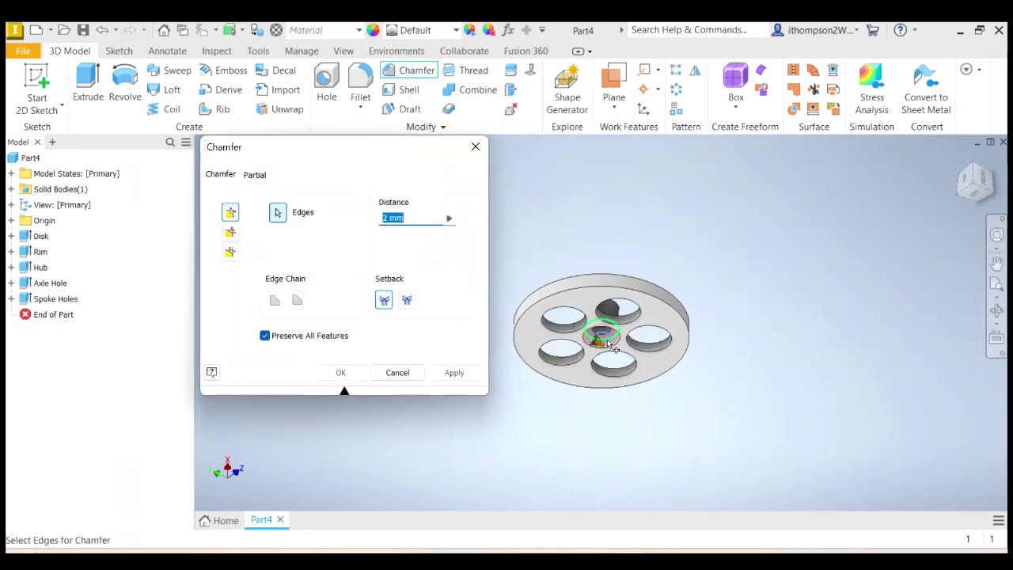
left_click(600, 296)
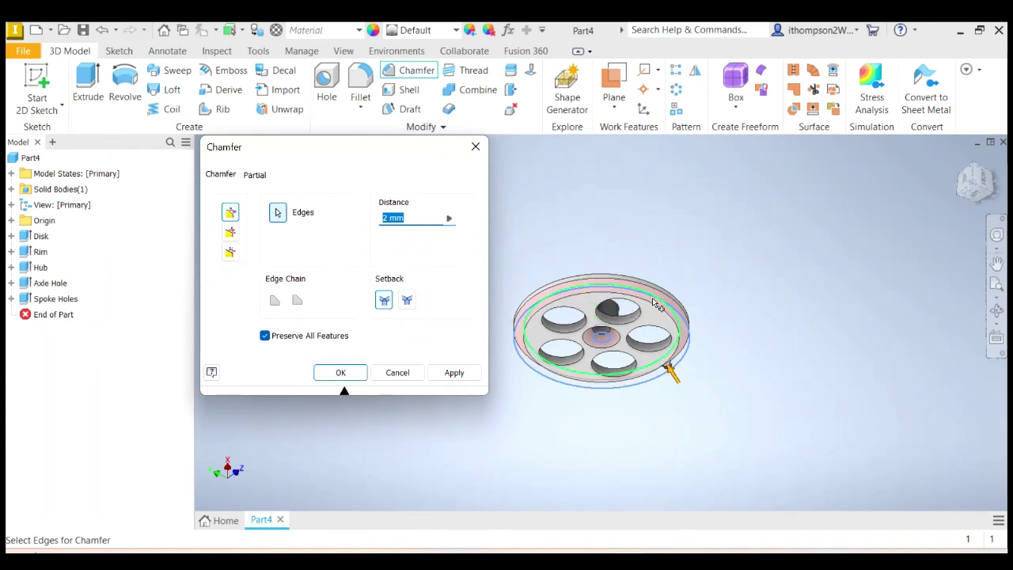
left_click(397, 218)
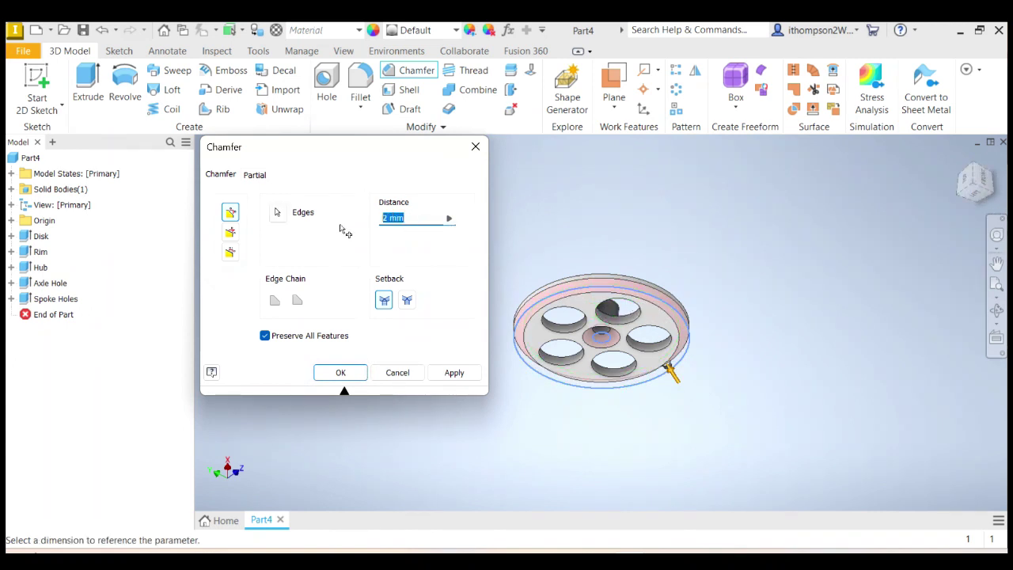
type("0.4")
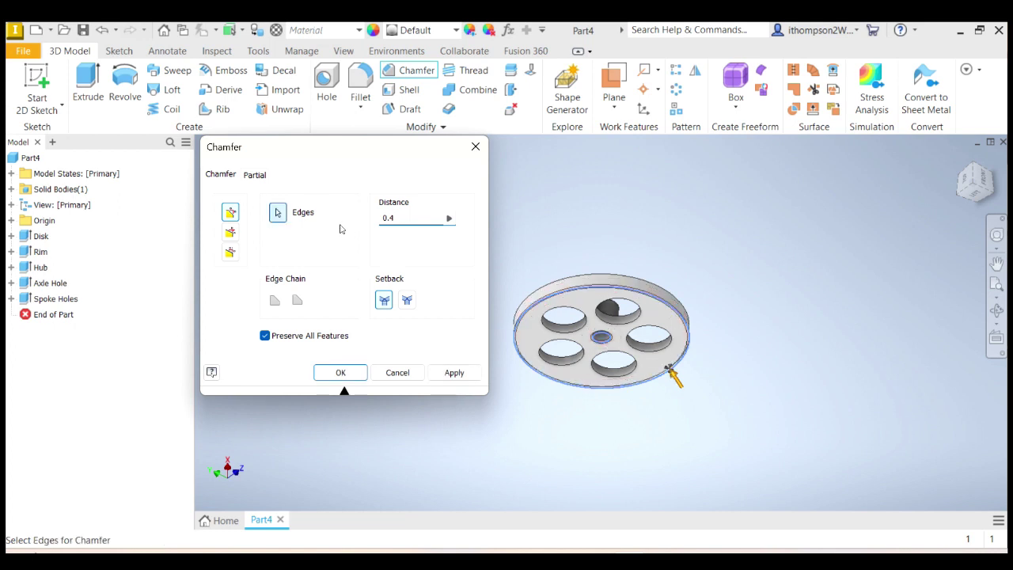
key("BackSpace")
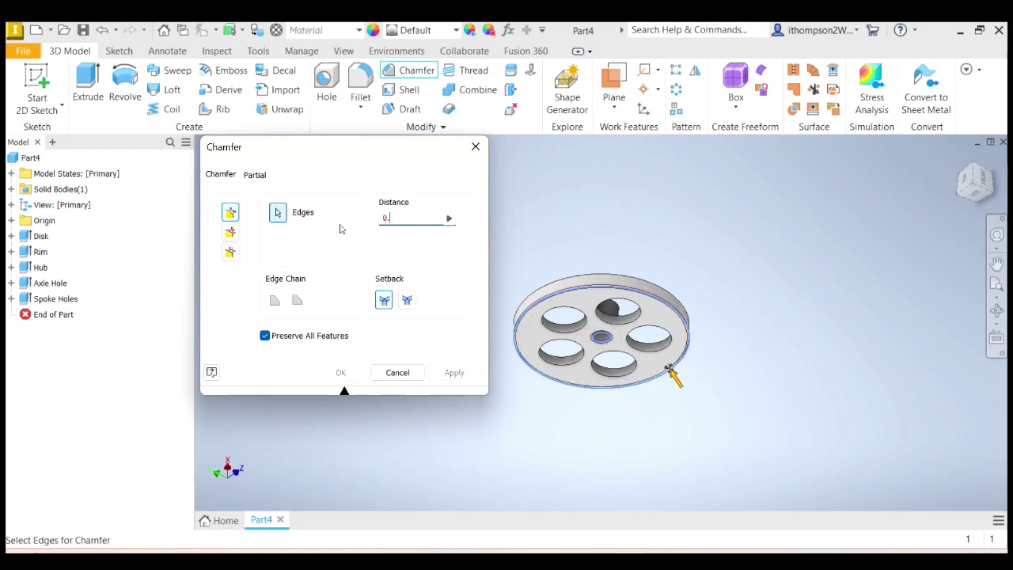
type("4")
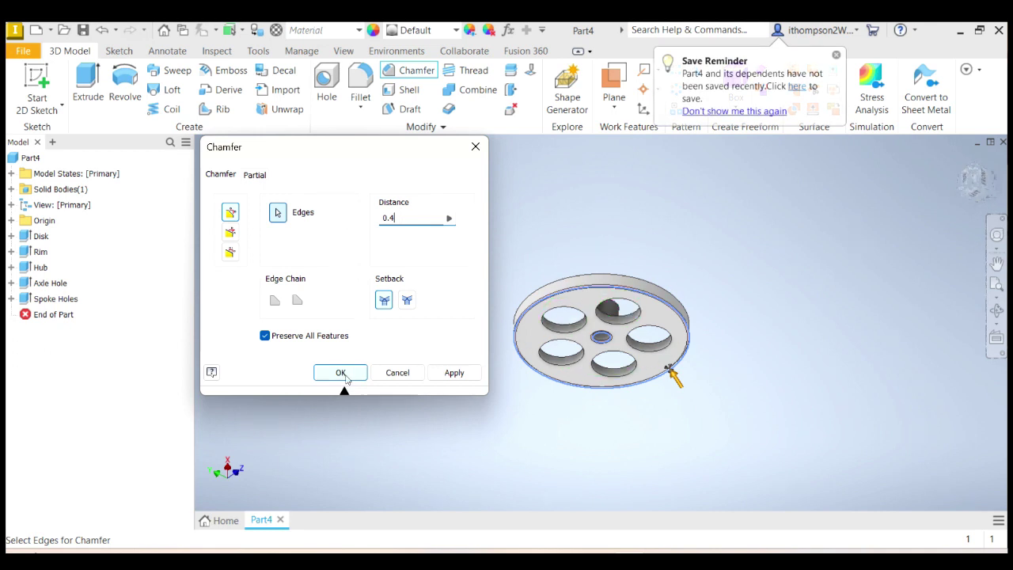
left_click(342, 374)
Save the part as "Front Wheel" in the CO2 Racer folder with the home view restored
left_click_drag(974, 190, 984, 182)
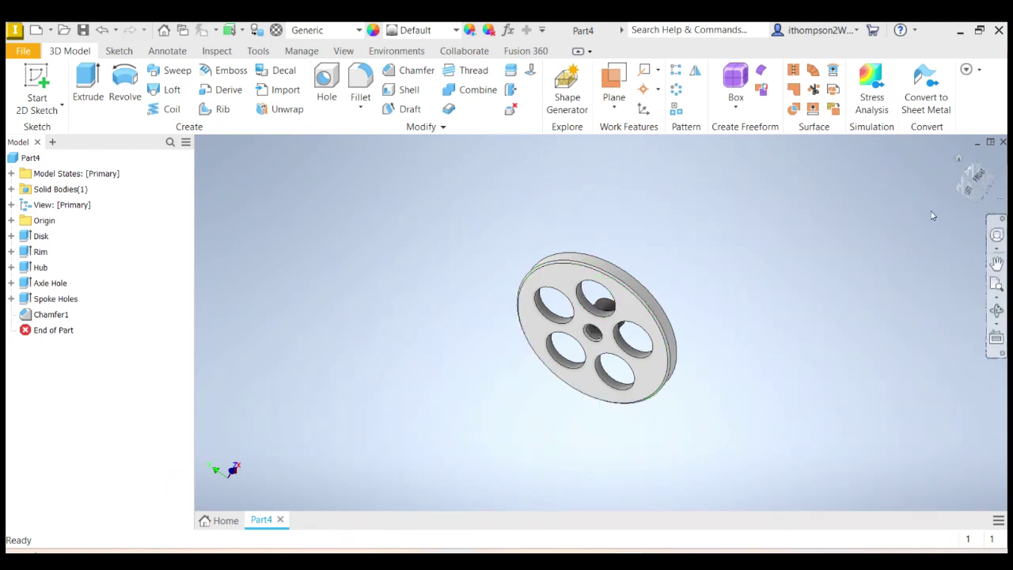
left_click(958, 162)
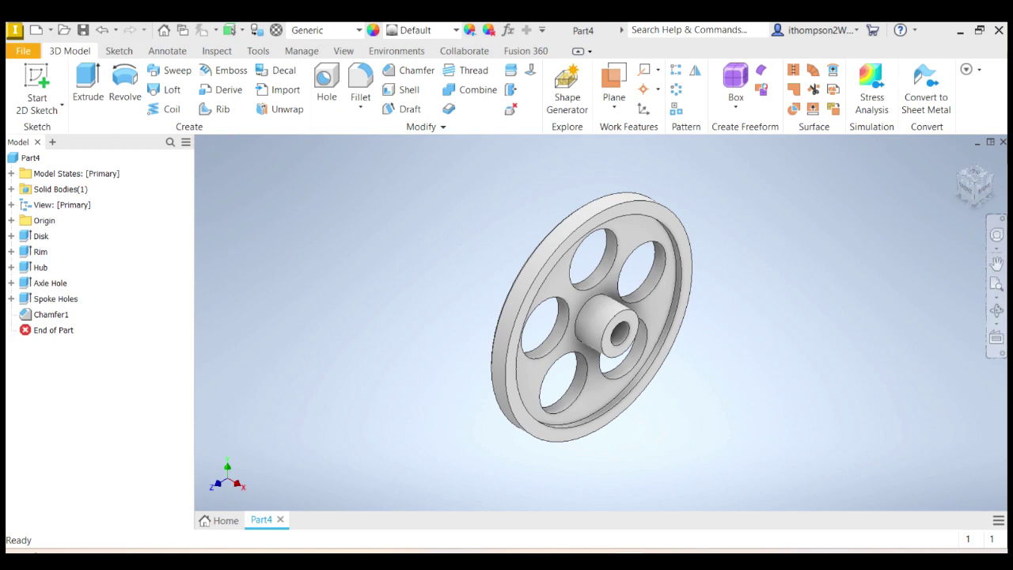
left_click(87, 31)
type("For")
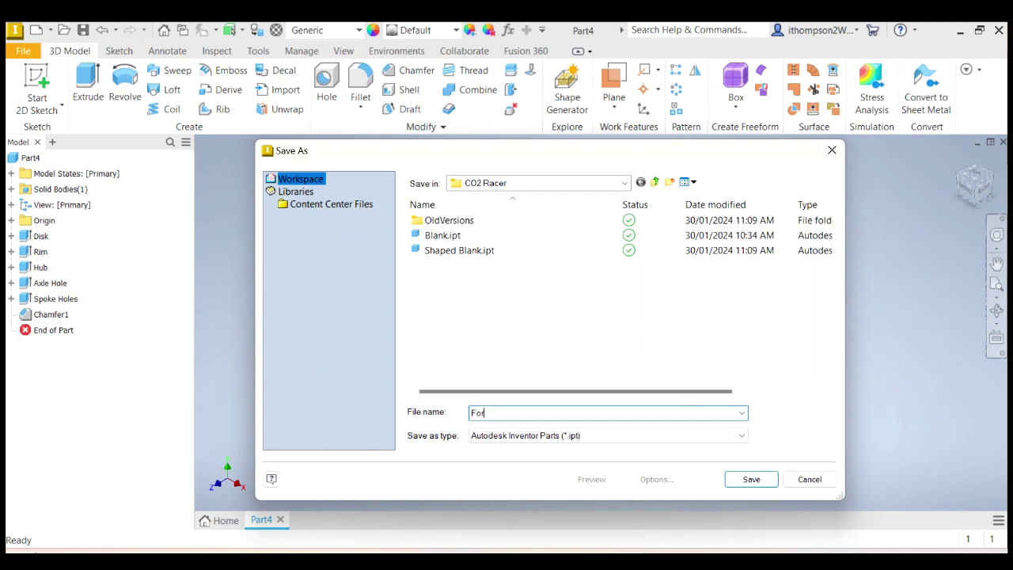
type("nt Wheel")
left_click(754, 480)
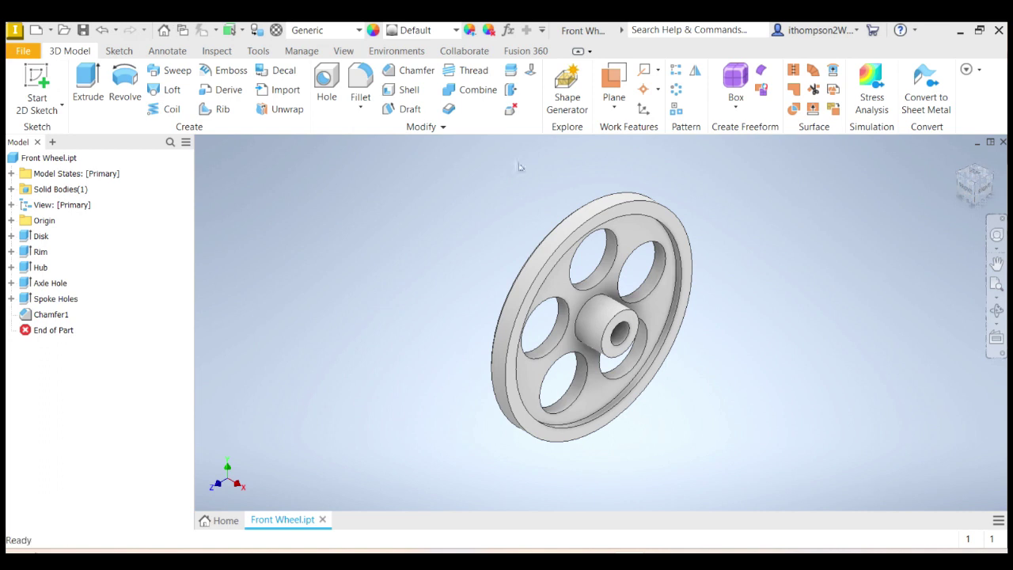
Save the part under the new name "Back Wheel.ipt" in the CO2 Racer folder
left_click(23, 50)
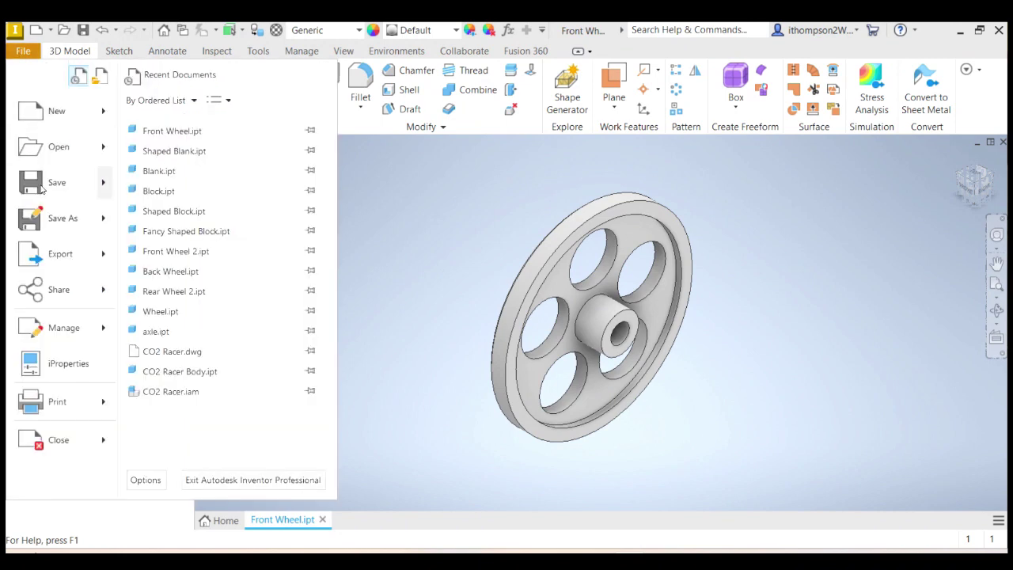
left_click(59, 220)
left_click(475, 412)
left_click_drag(472, 413, 493, 413)
type("Back Wheel.ipt")
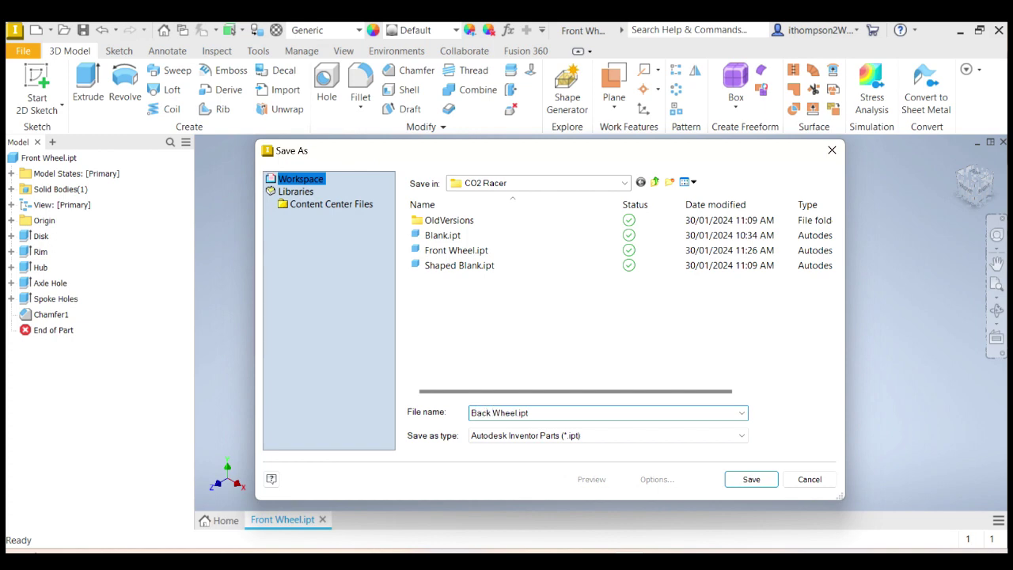
left_click(751, 480)
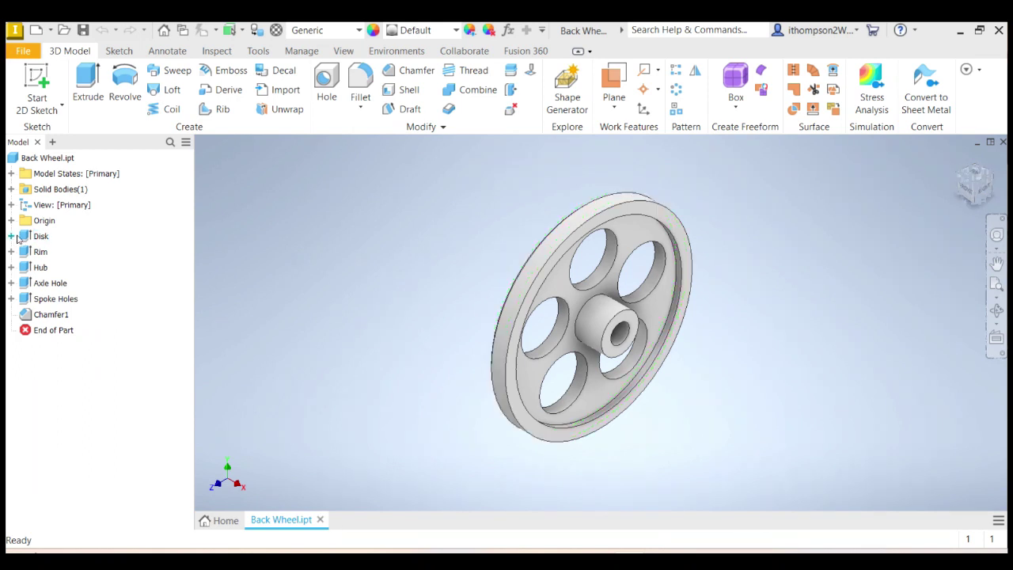
Set the circle diameter in the Disk feature's sketch to 30 mm and finish the sketch
left_click(11, 236)
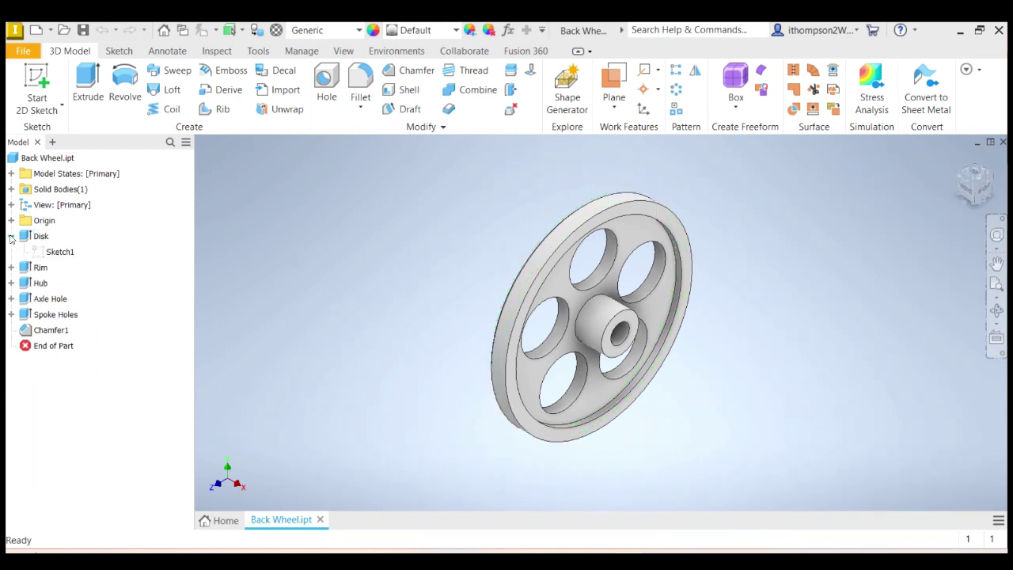
double_click(61, 251)
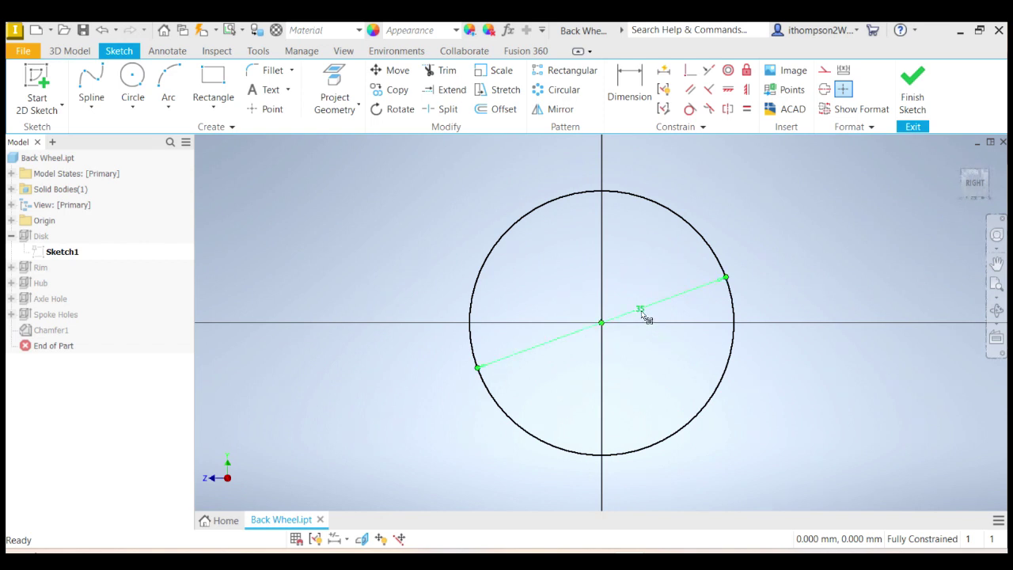
double_click(642, 313)
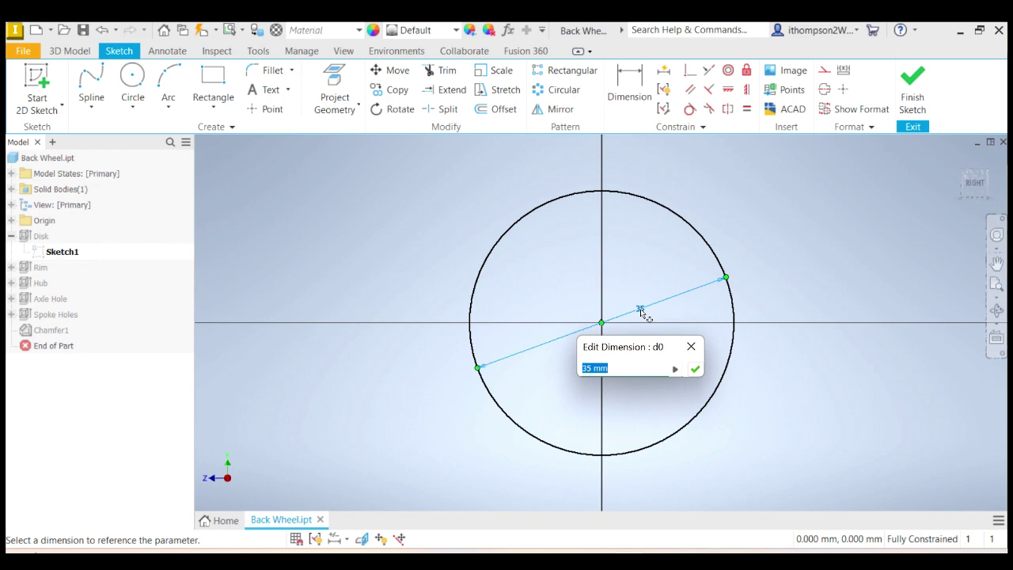
type("30")
left_click(695, 369)
left_click(914, 81)
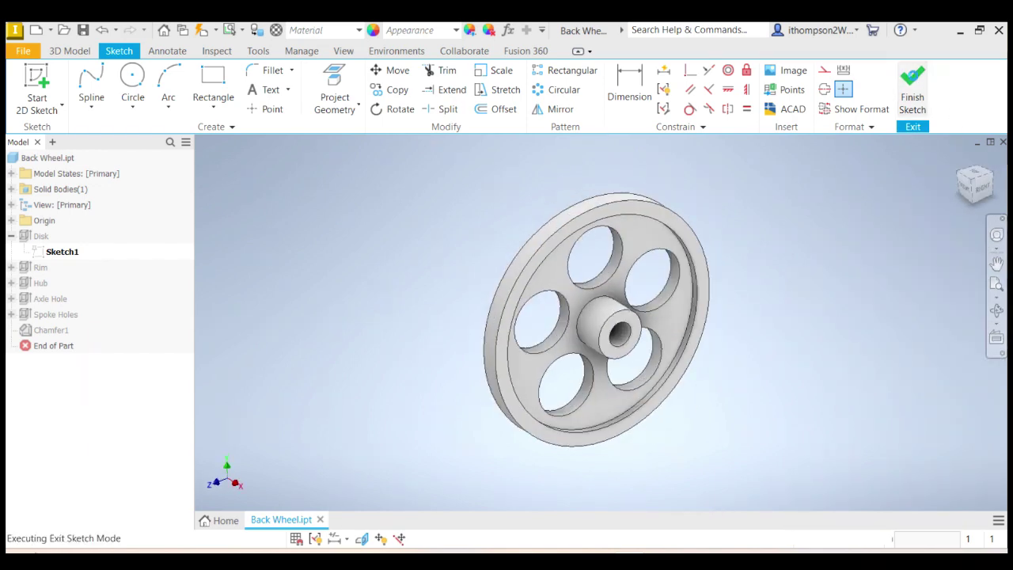
In the Spoke Holes sketch, set the vertical distance from the upper circle's centre to the origin to 8.5 mm
left_click(983, 201)
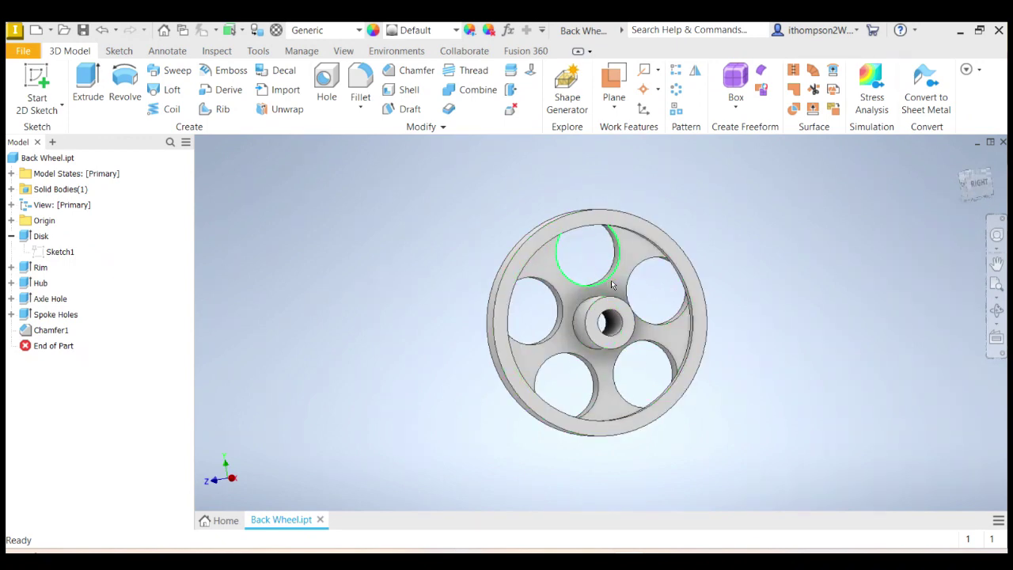
left_click(972, 182)
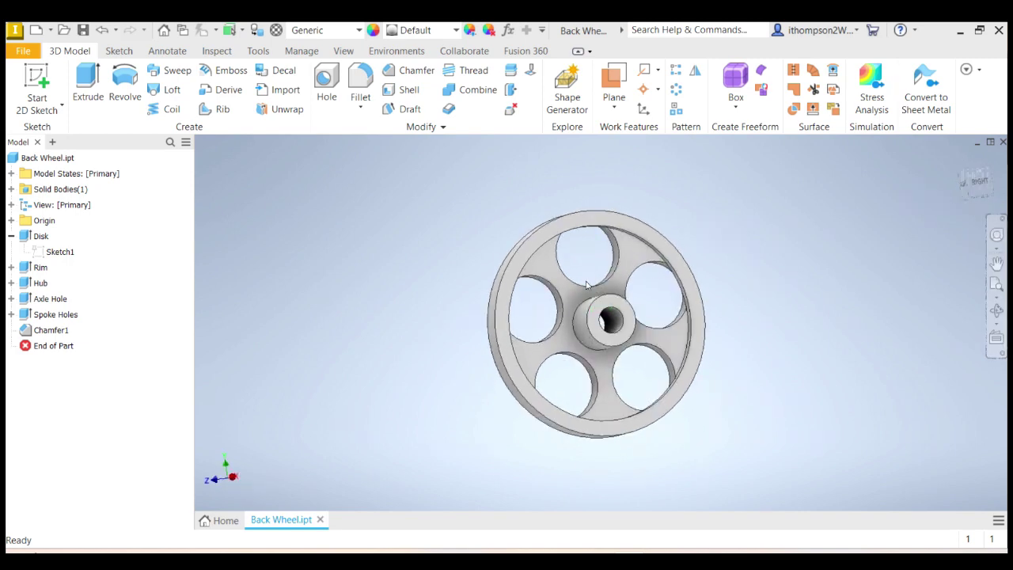
left_click(12, 236)
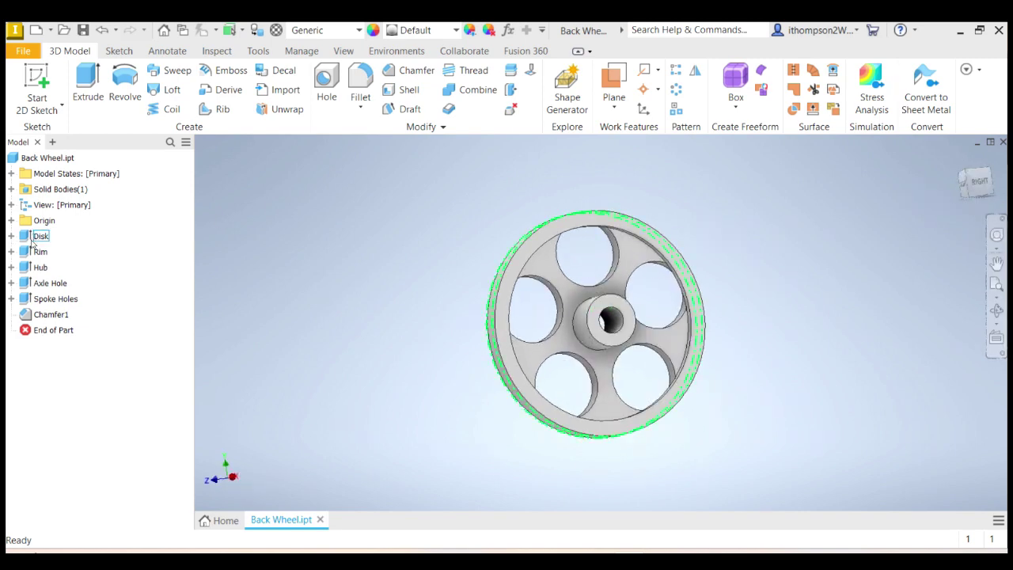
left_click(44, 299)
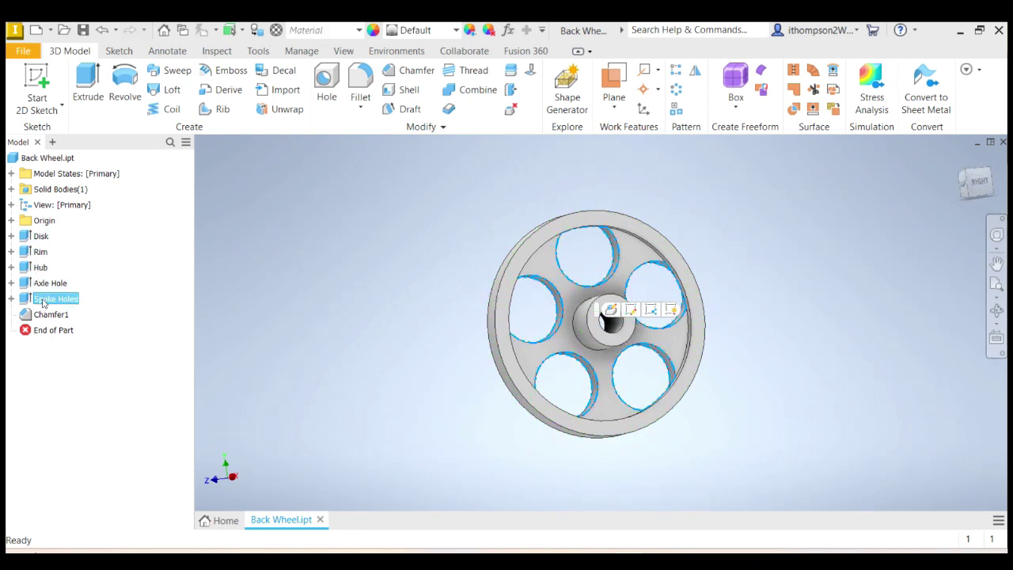
left_click(11, 299)
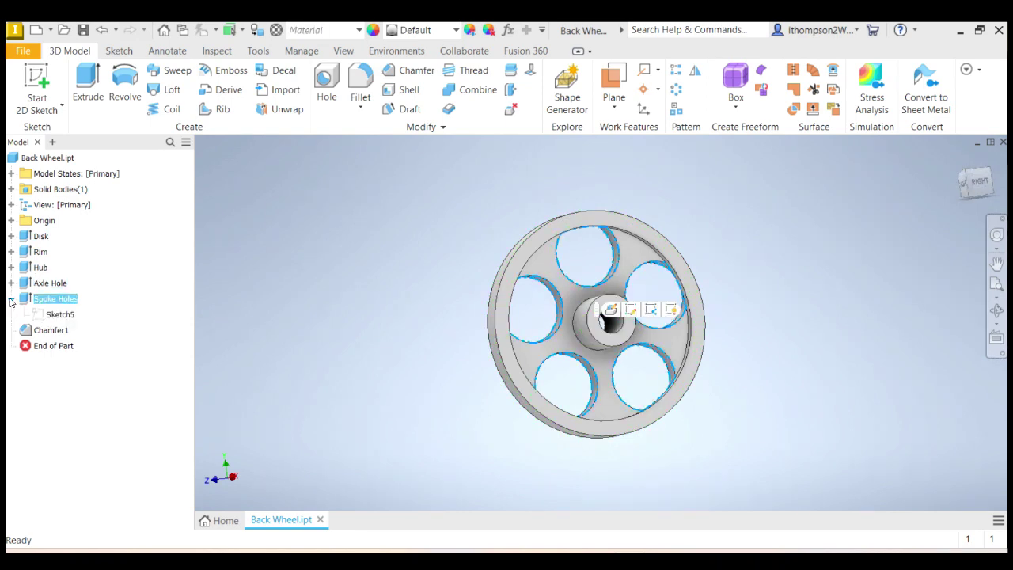
double_click(61, 314)
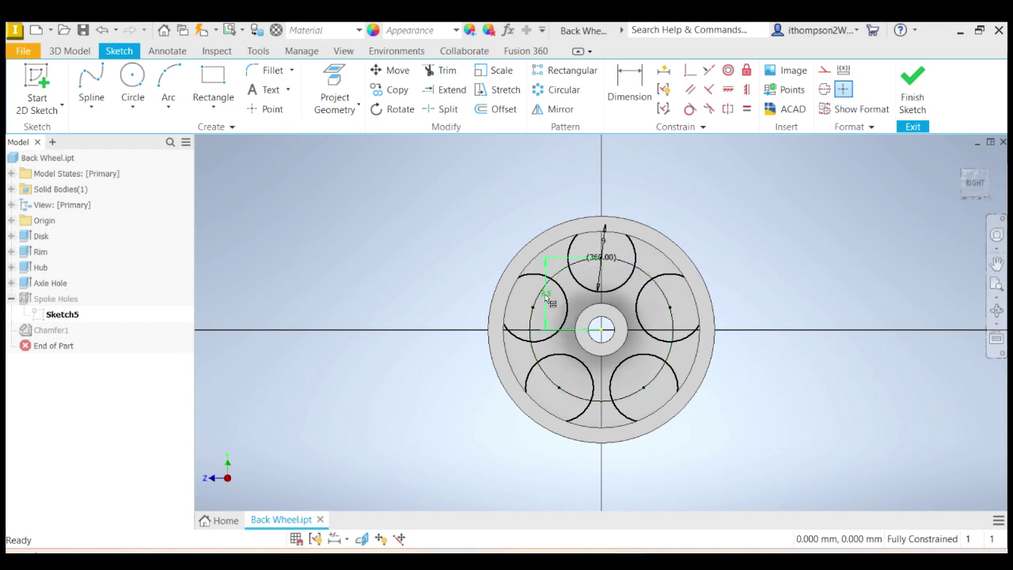
double_click(546, 295)
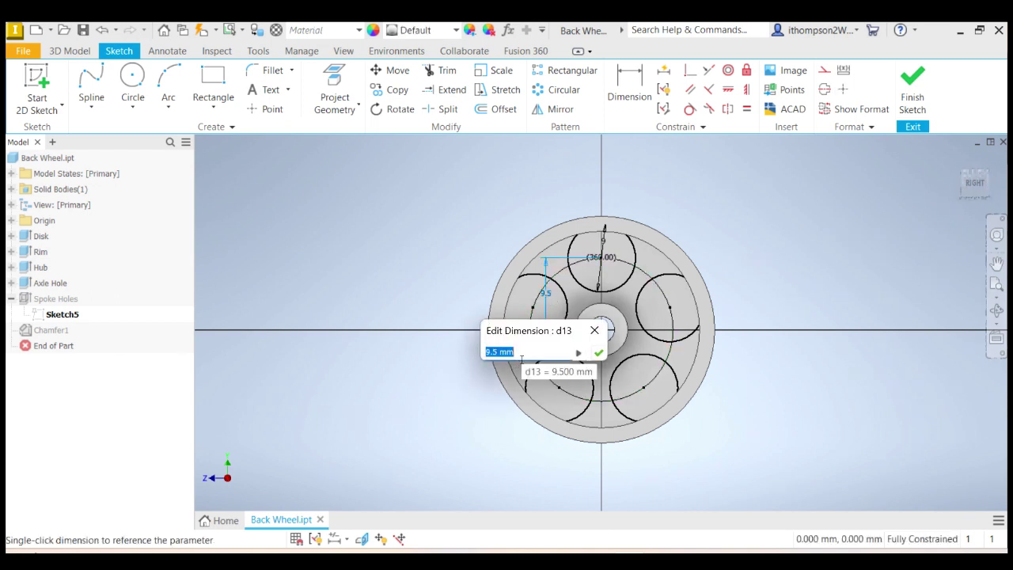
type("8.5")
key("Return")
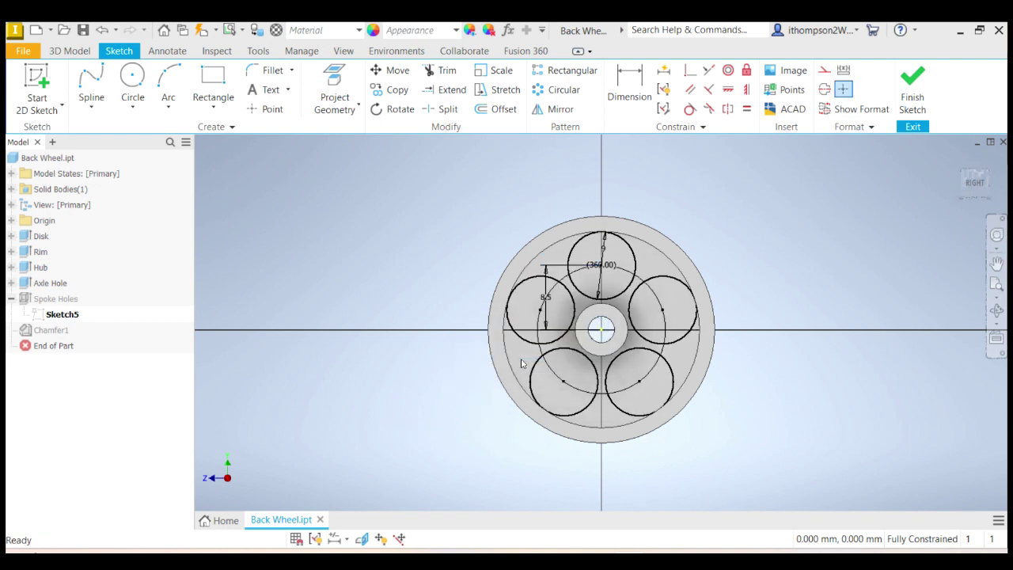
Set the diameter of the upper spoke hole circle to 8.5 mm and finish the Spoke Holes sketch
left_click(605, 253)
left_click(585, 307)
type("8.5")
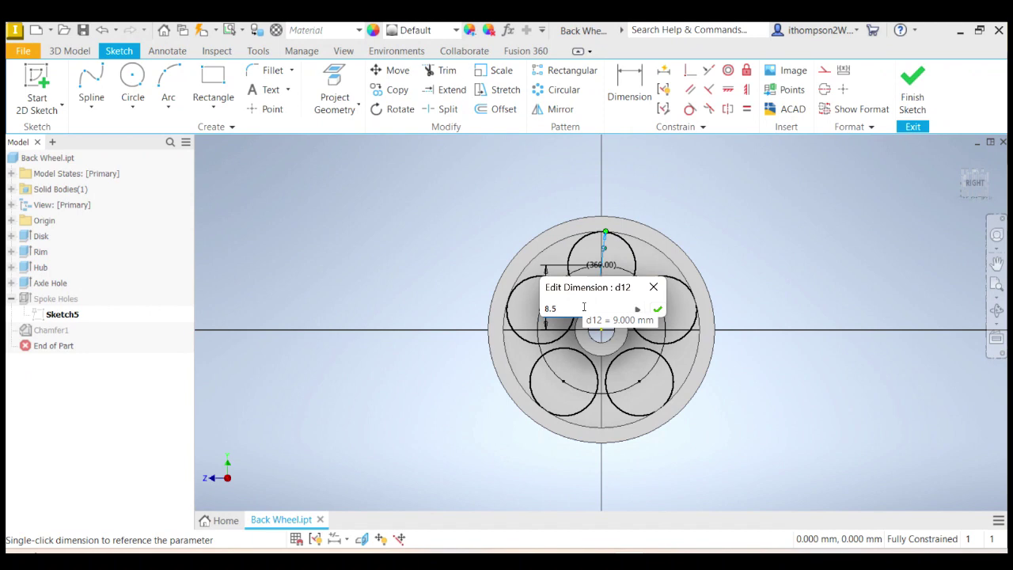
key("Return")
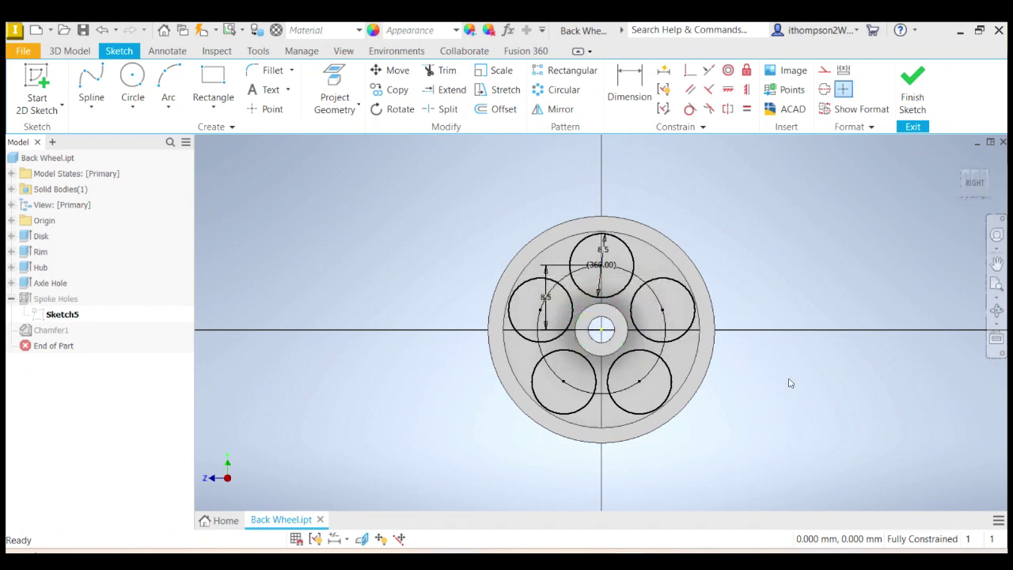
left_click(919, 95)
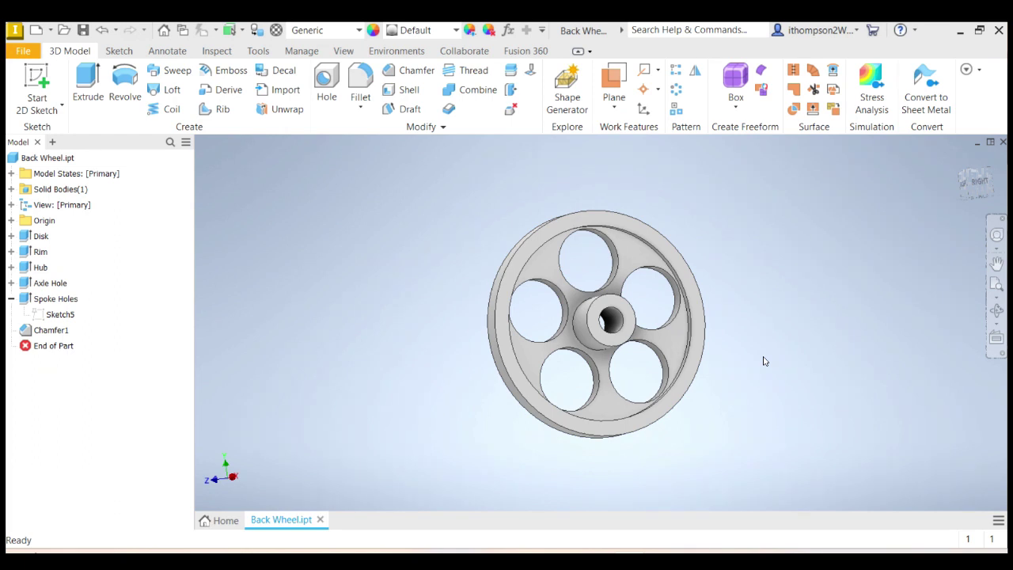
Collapse the Spoke Holes feature and expand the Rim feature to access its sketch
left_click(53, 346)
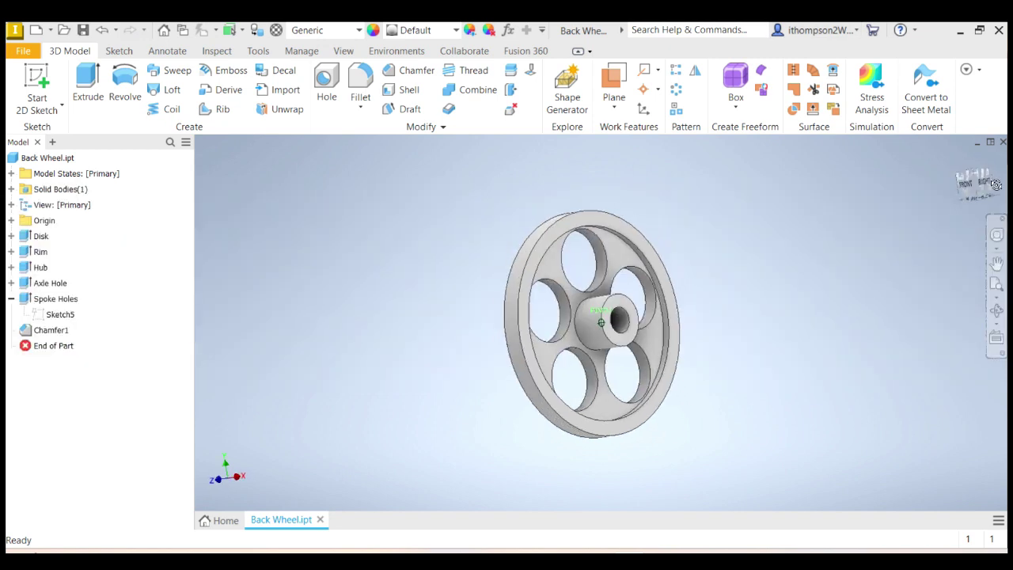
left_click_drag(996, 185, 930, 190)
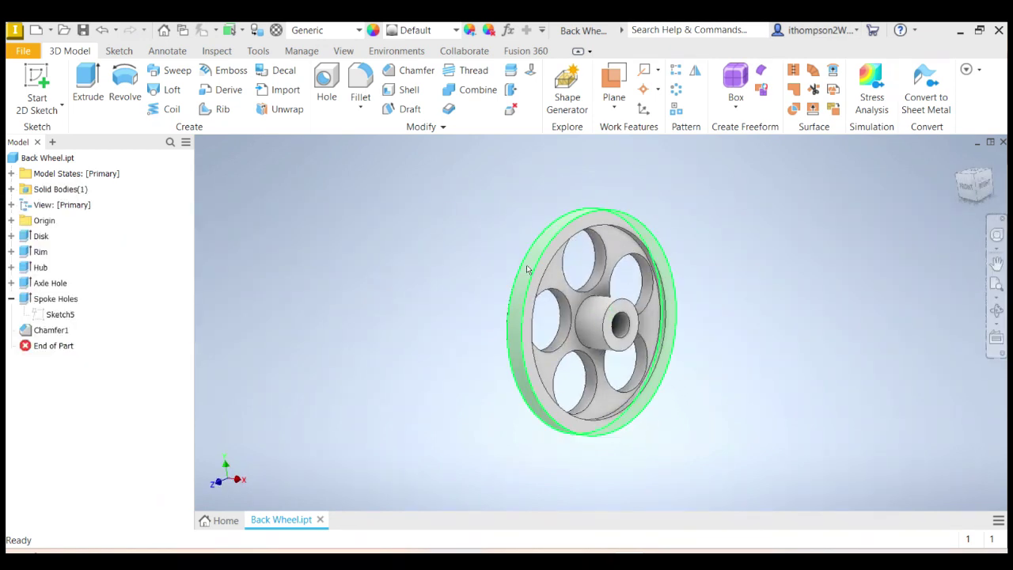
key("alt+i")
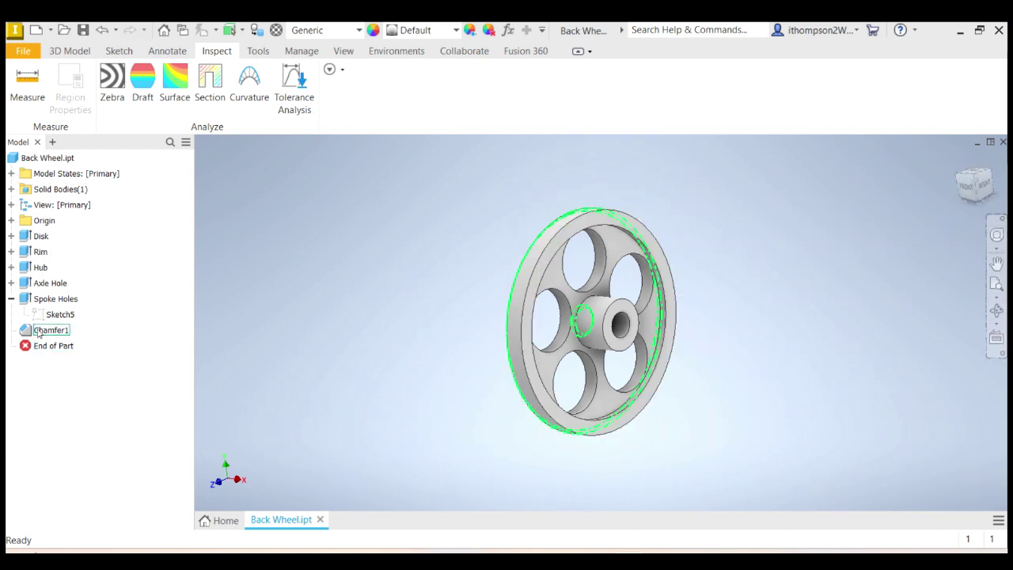
left_click(11, 298)
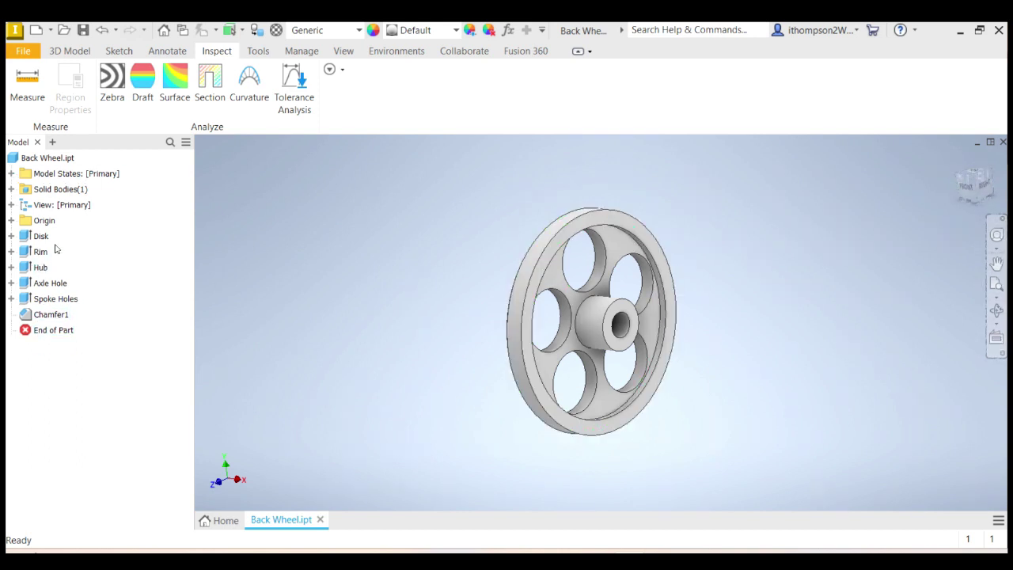
left_click(11, 251)
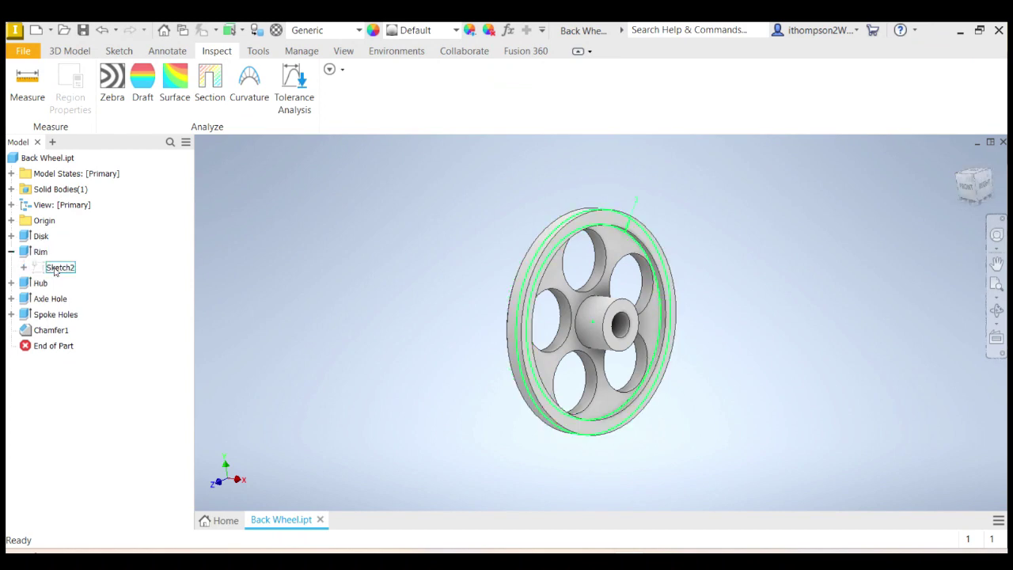